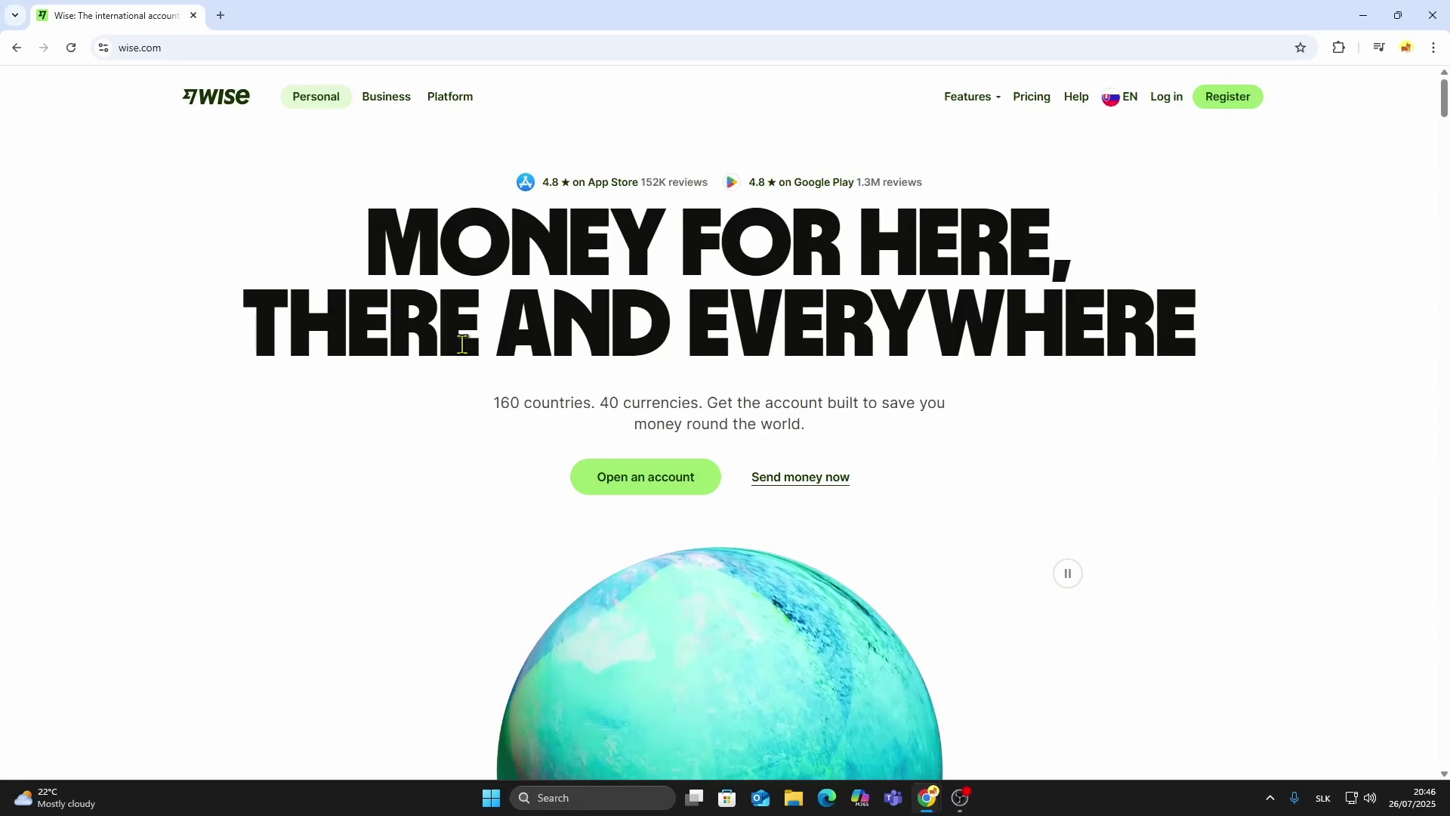
After browsing the landing page, sign up with a Gmail address and confirm it.
scroll(355, 249, "down", 3)
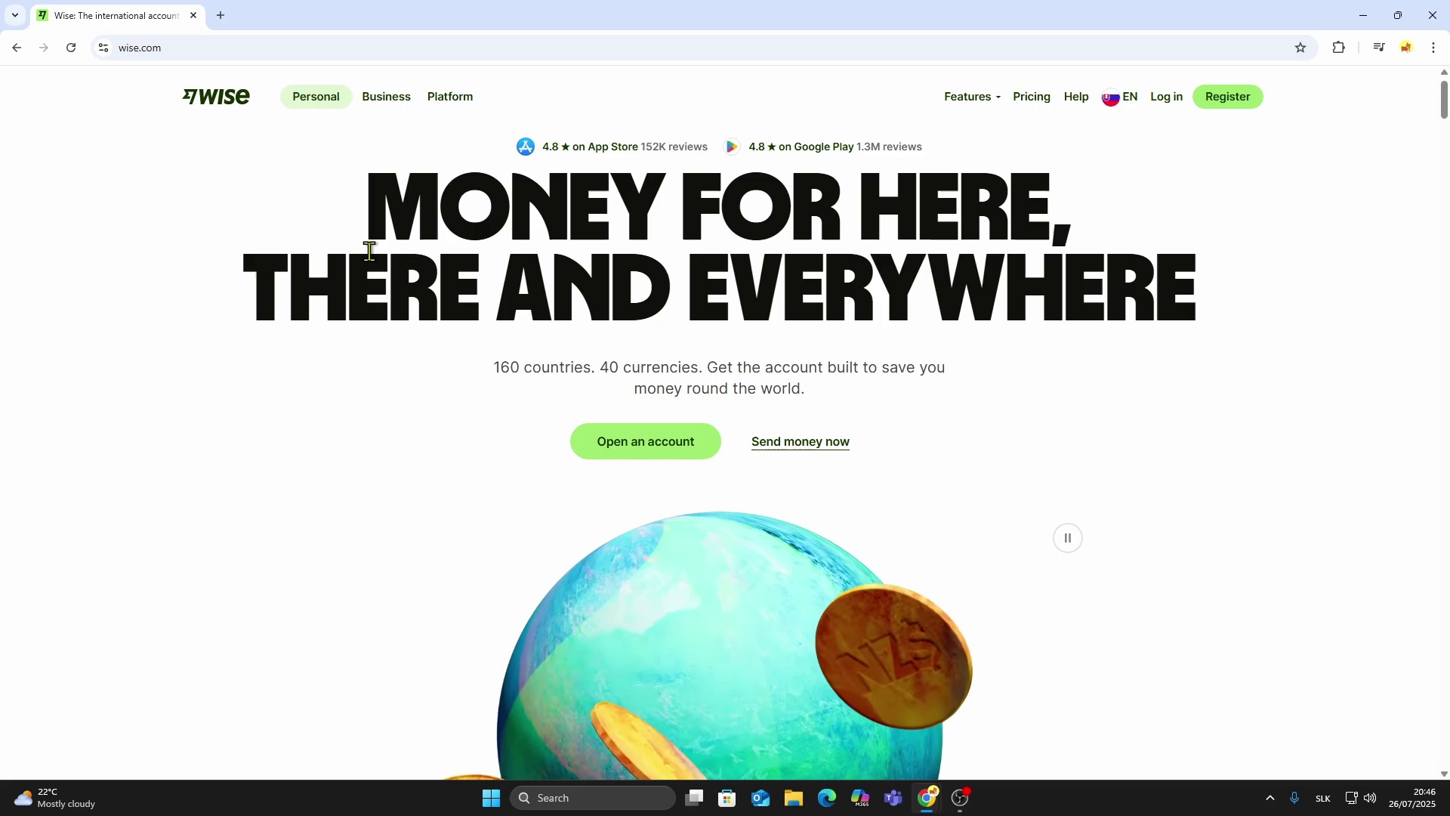
scroll(385, 264, "down", 10)
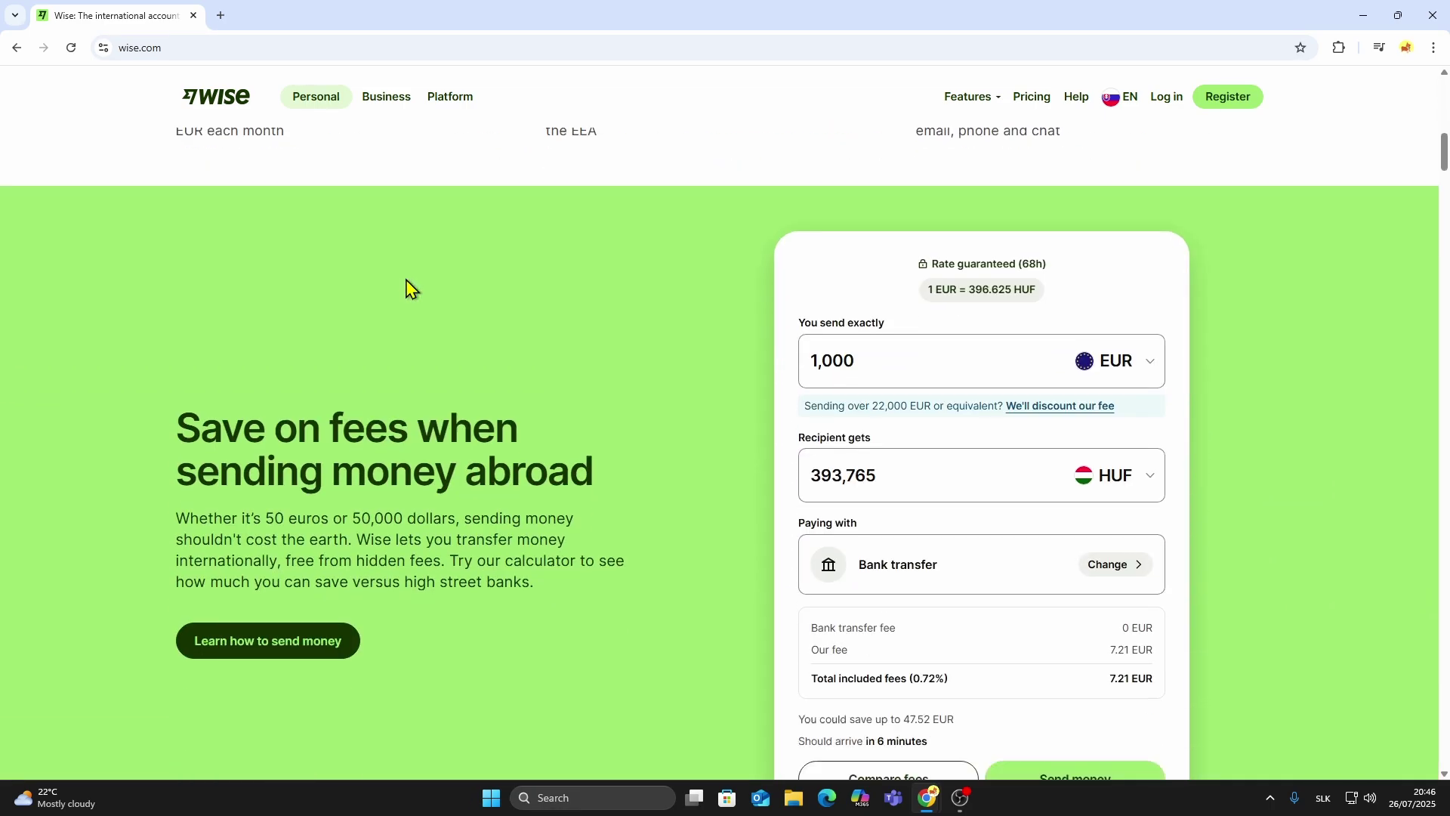
scroll(1178, 347, "down", 3)
scroll(1223, 362, "up", 1)
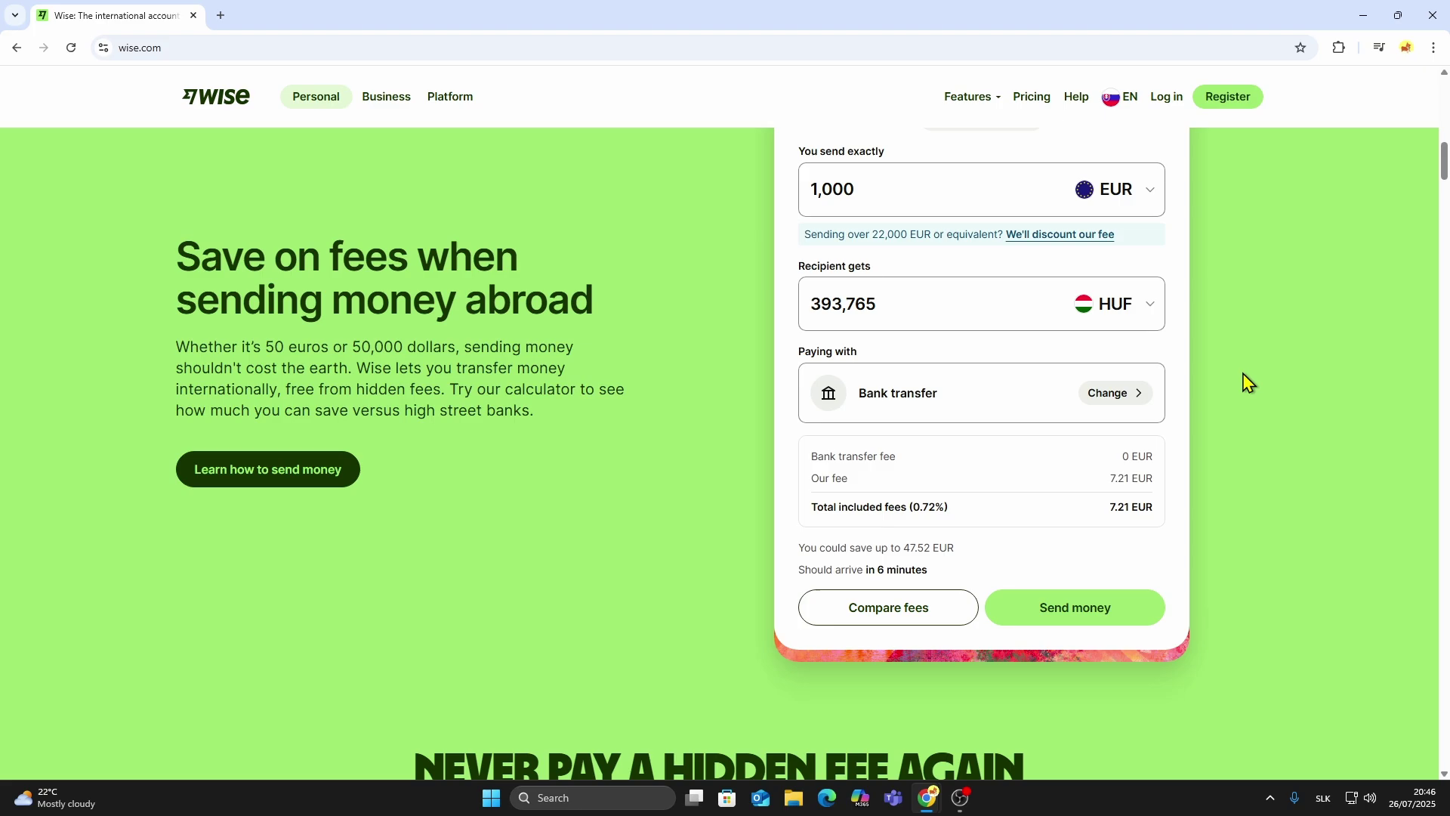
scroll(1248, 377, "down", 9)
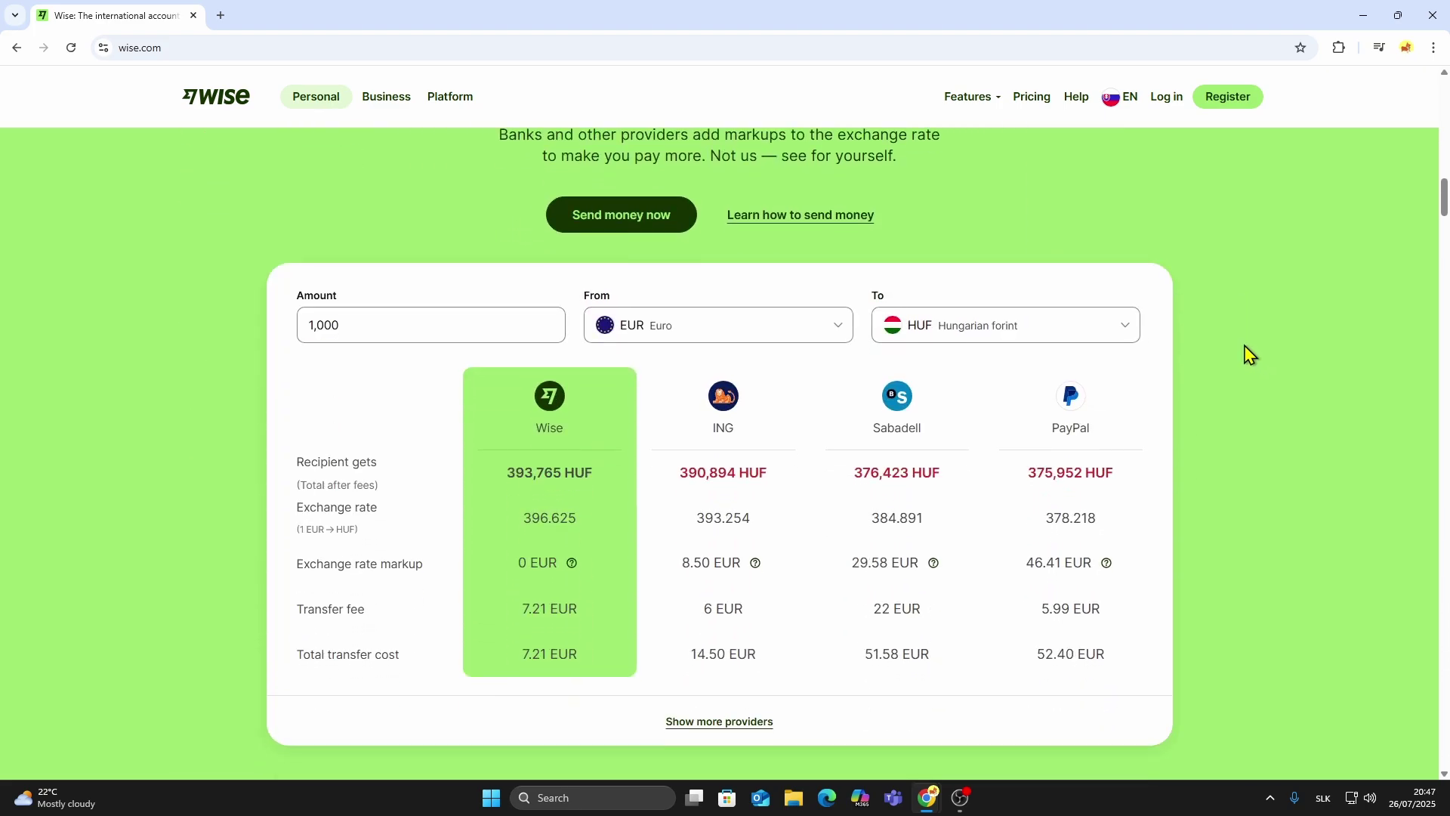
scroll(1250, 354, "down", 12)
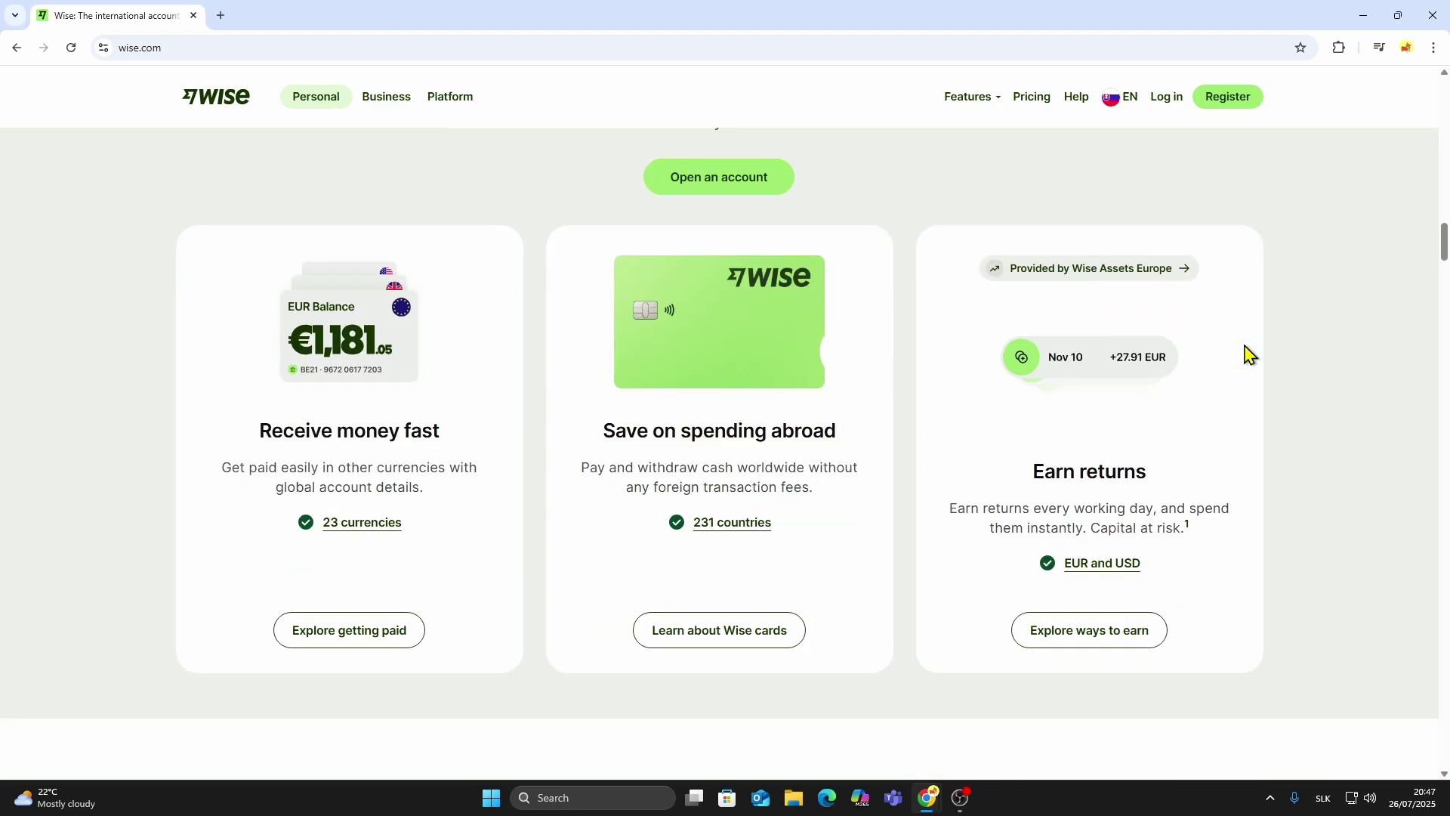
scroll(1250, 354, "down", 6)
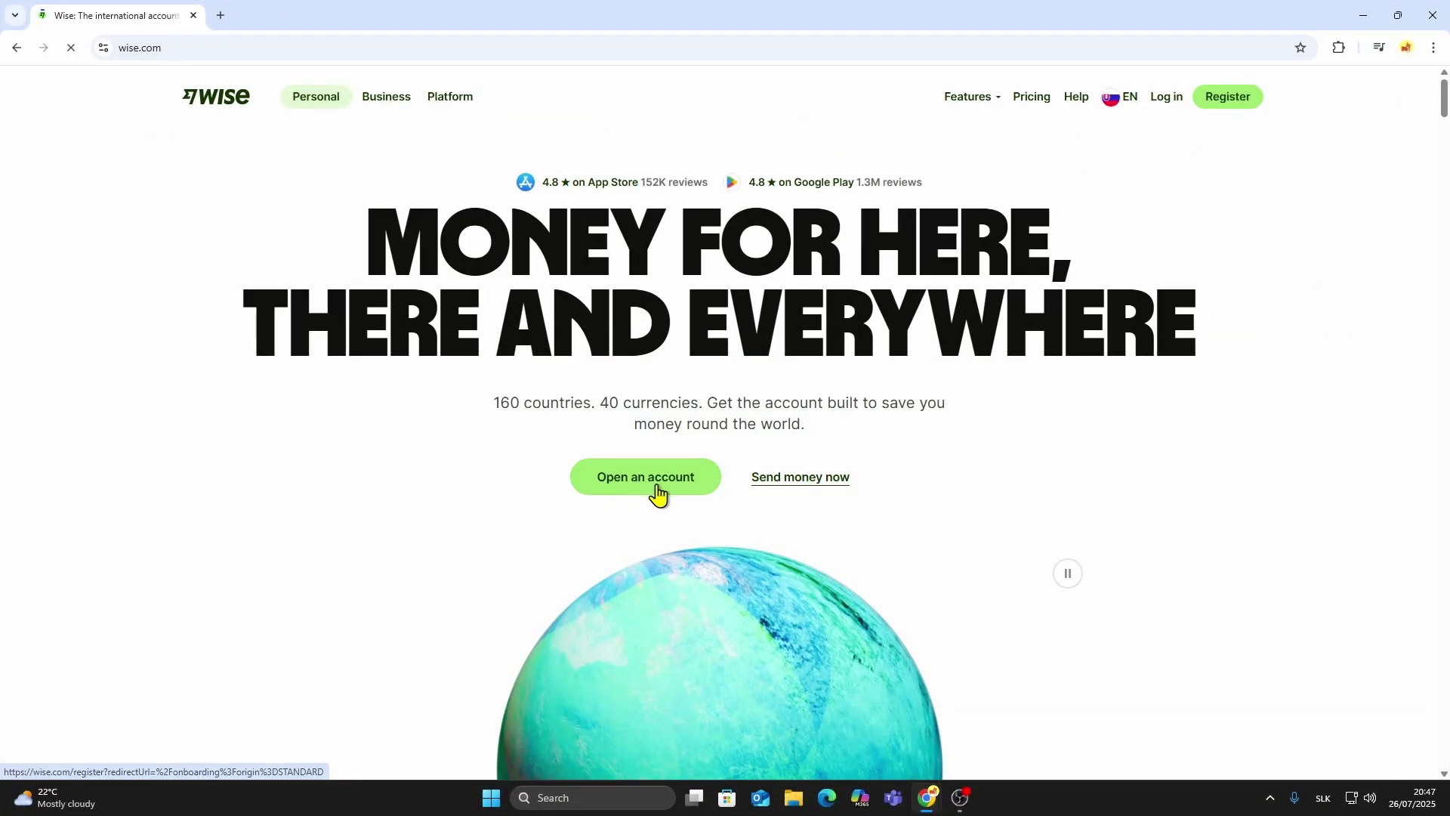
left_click(657, 492)
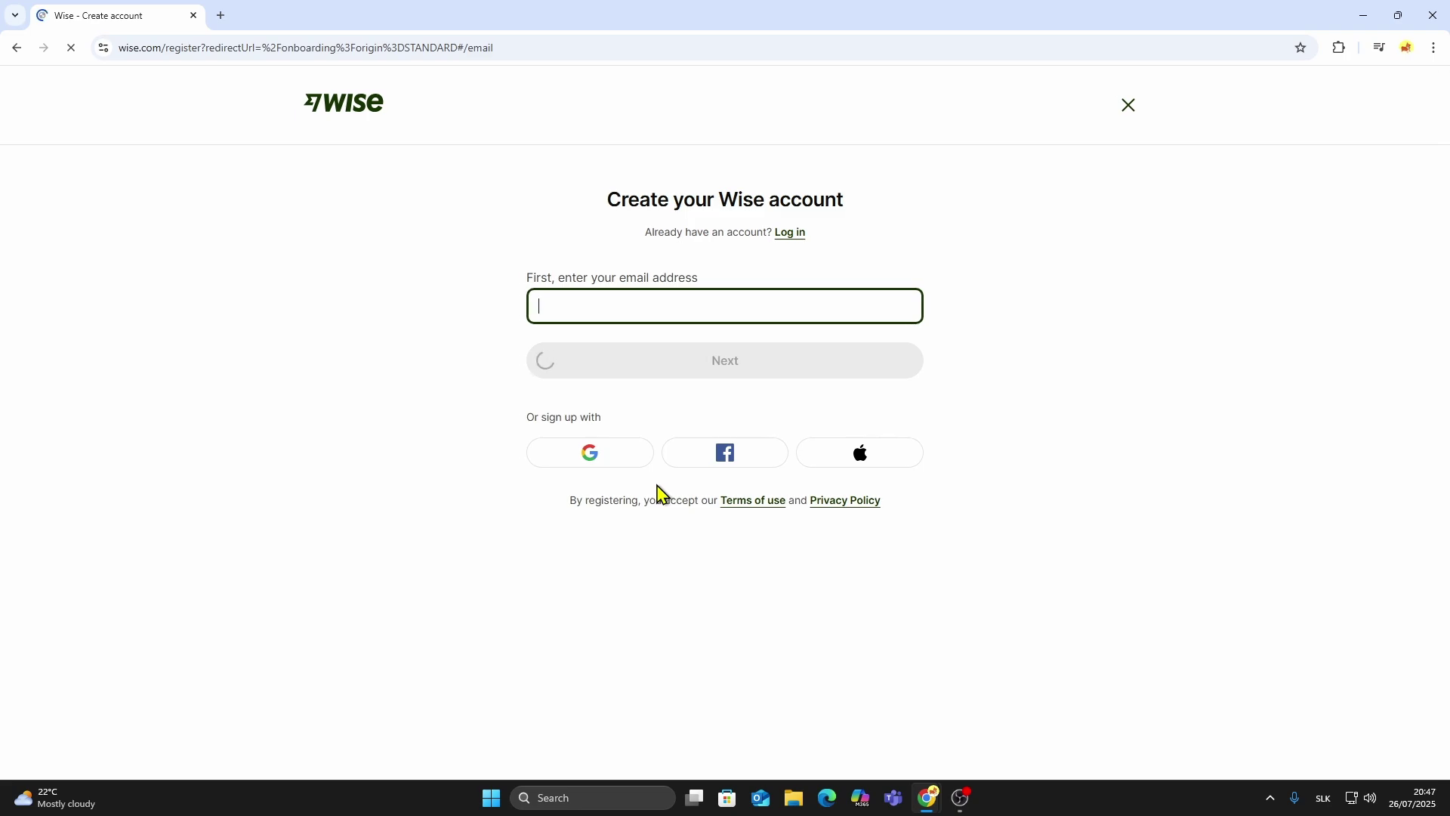
left_click(625, 320)
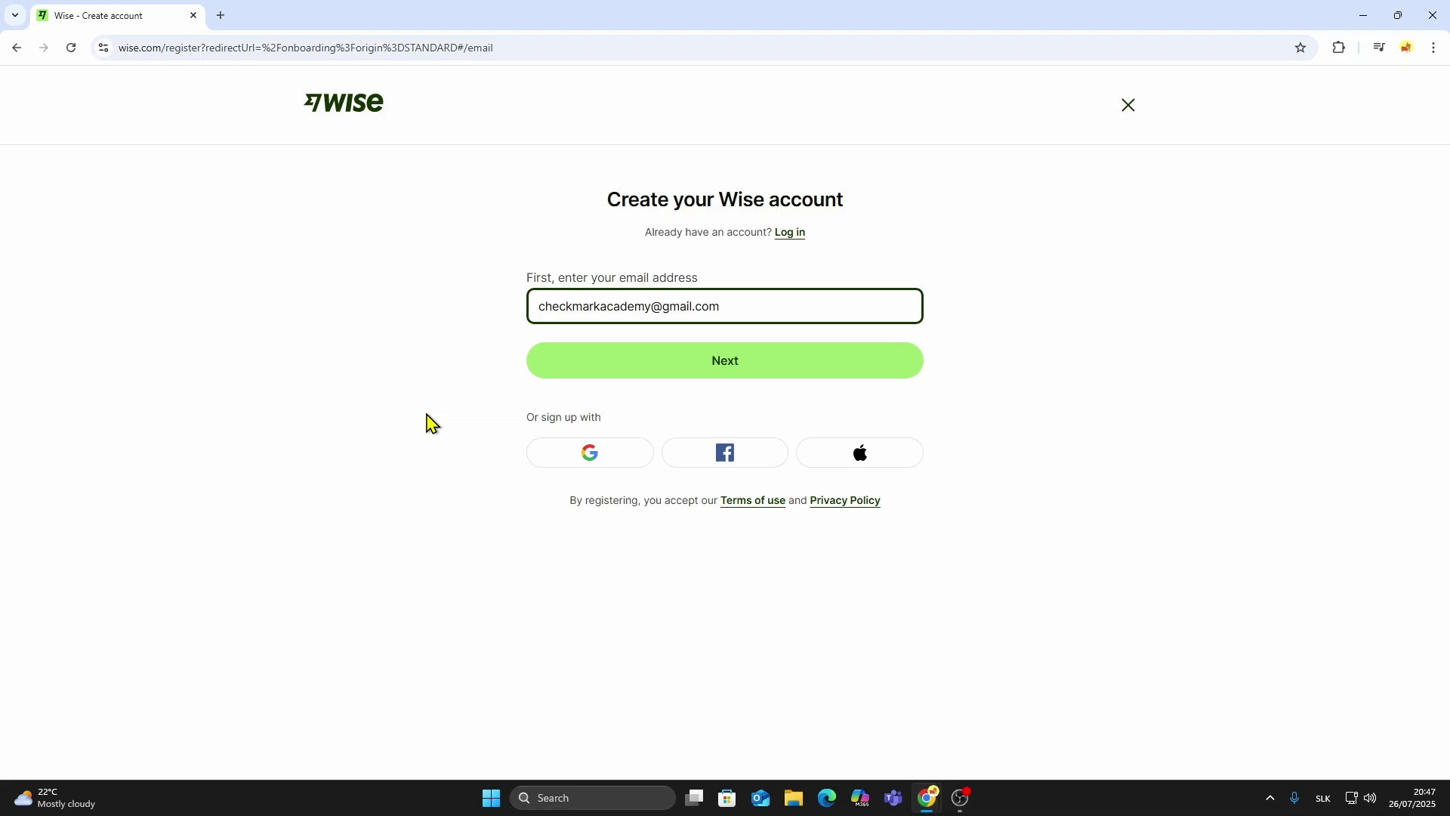
left_click(640, 373)
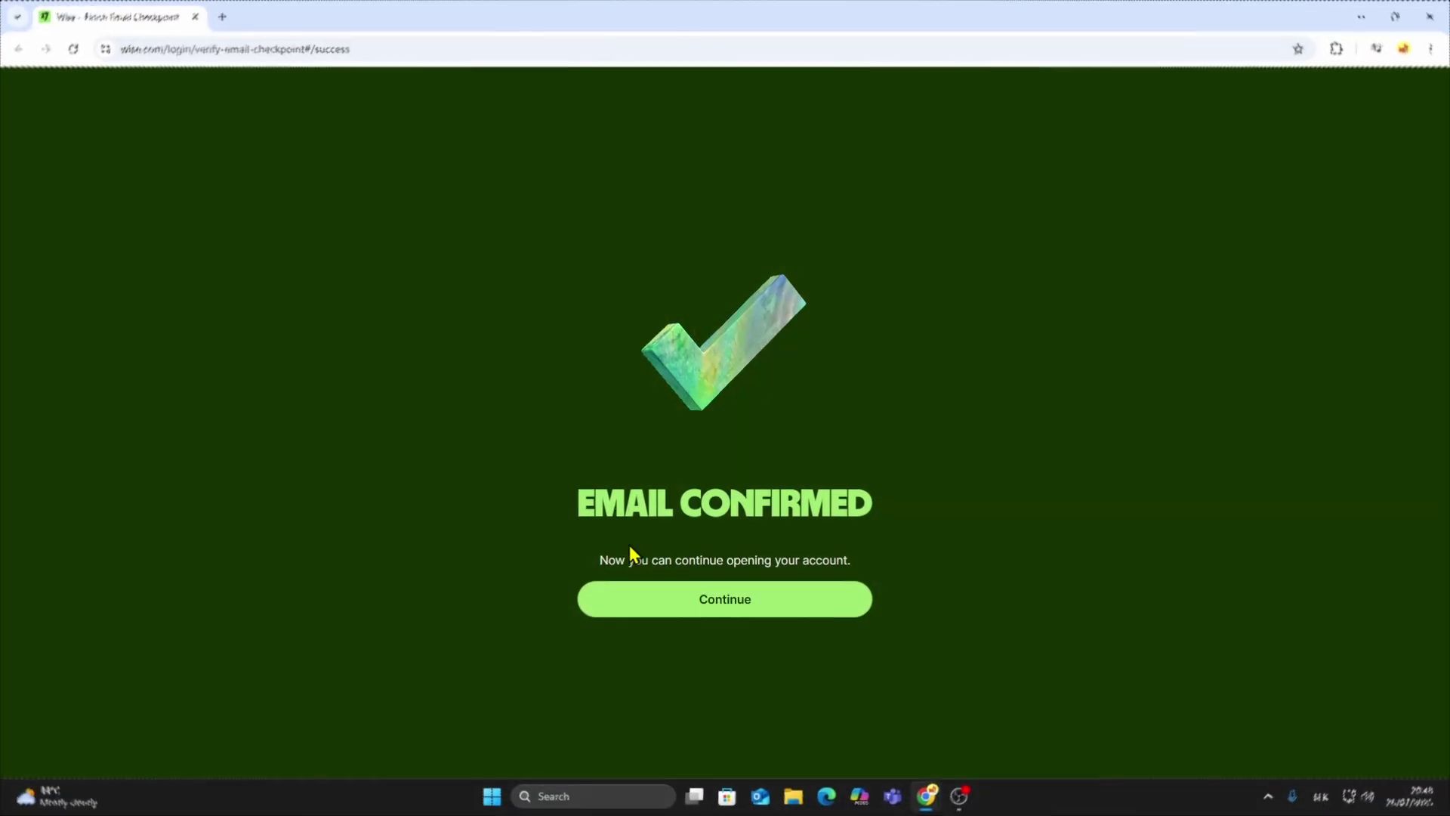
left_click(699, 613)
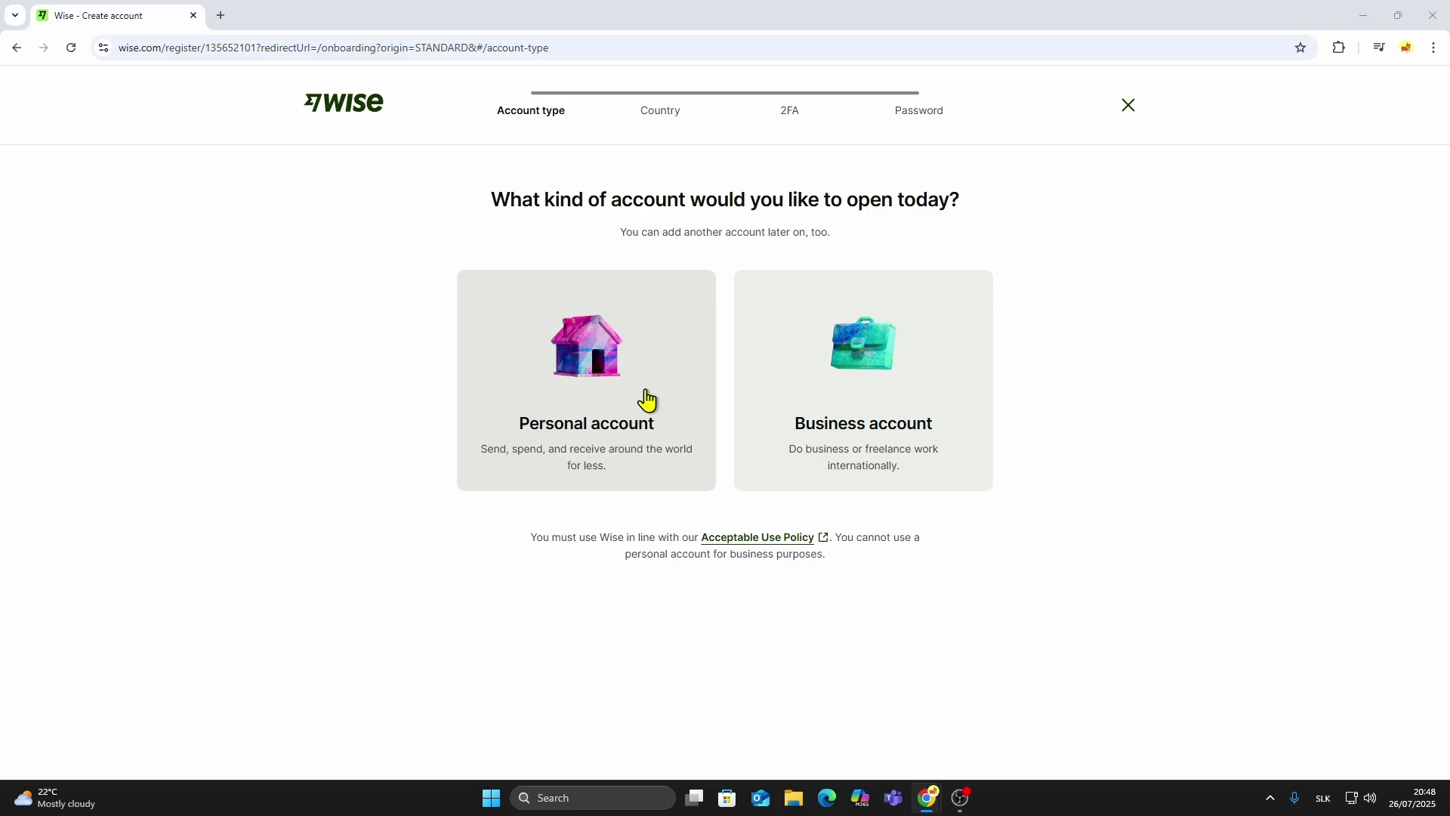
Open a Personal account with Slovakia as the country of residence.
left_click(560, 401)
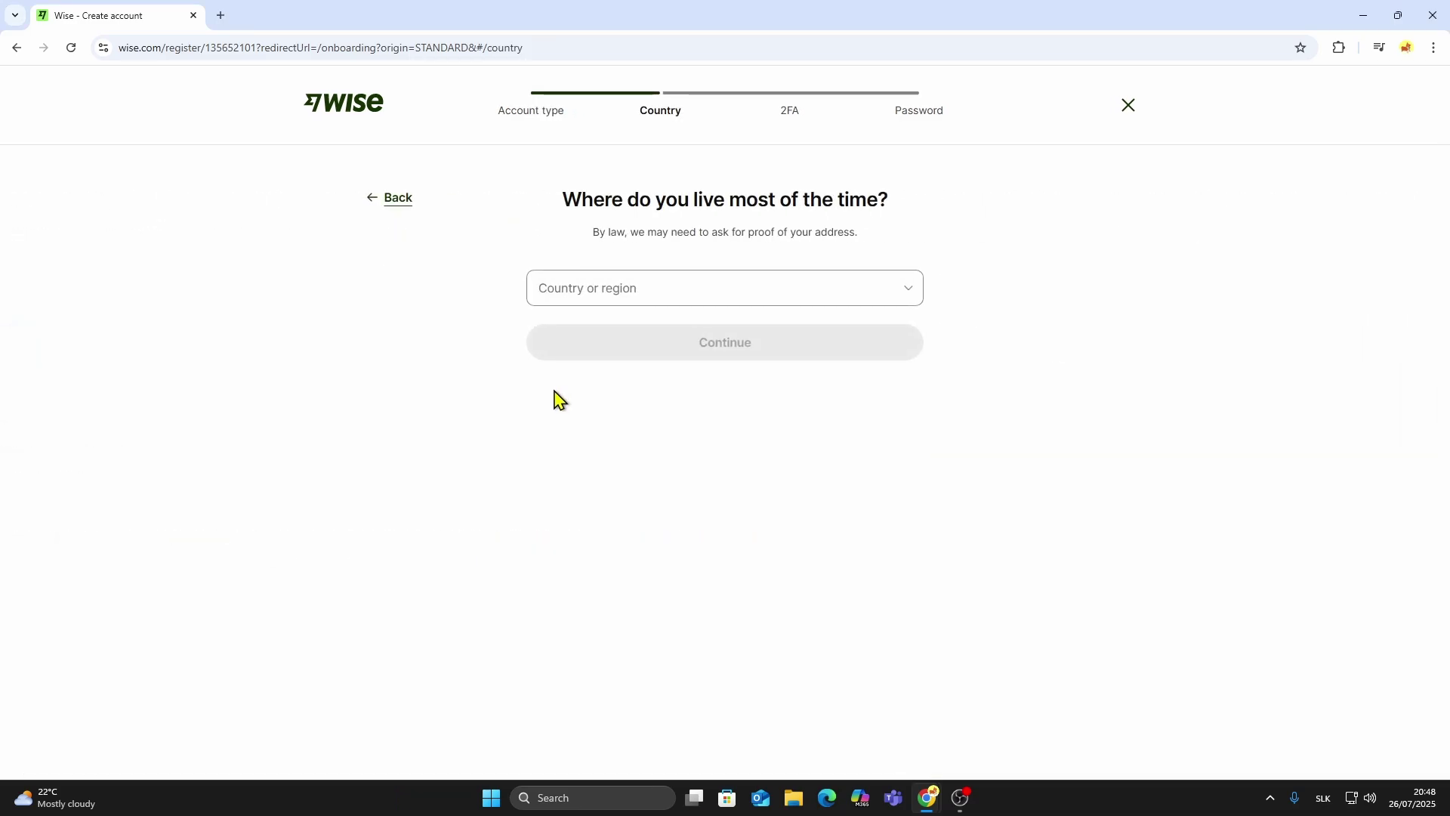
left_click(616, 303)
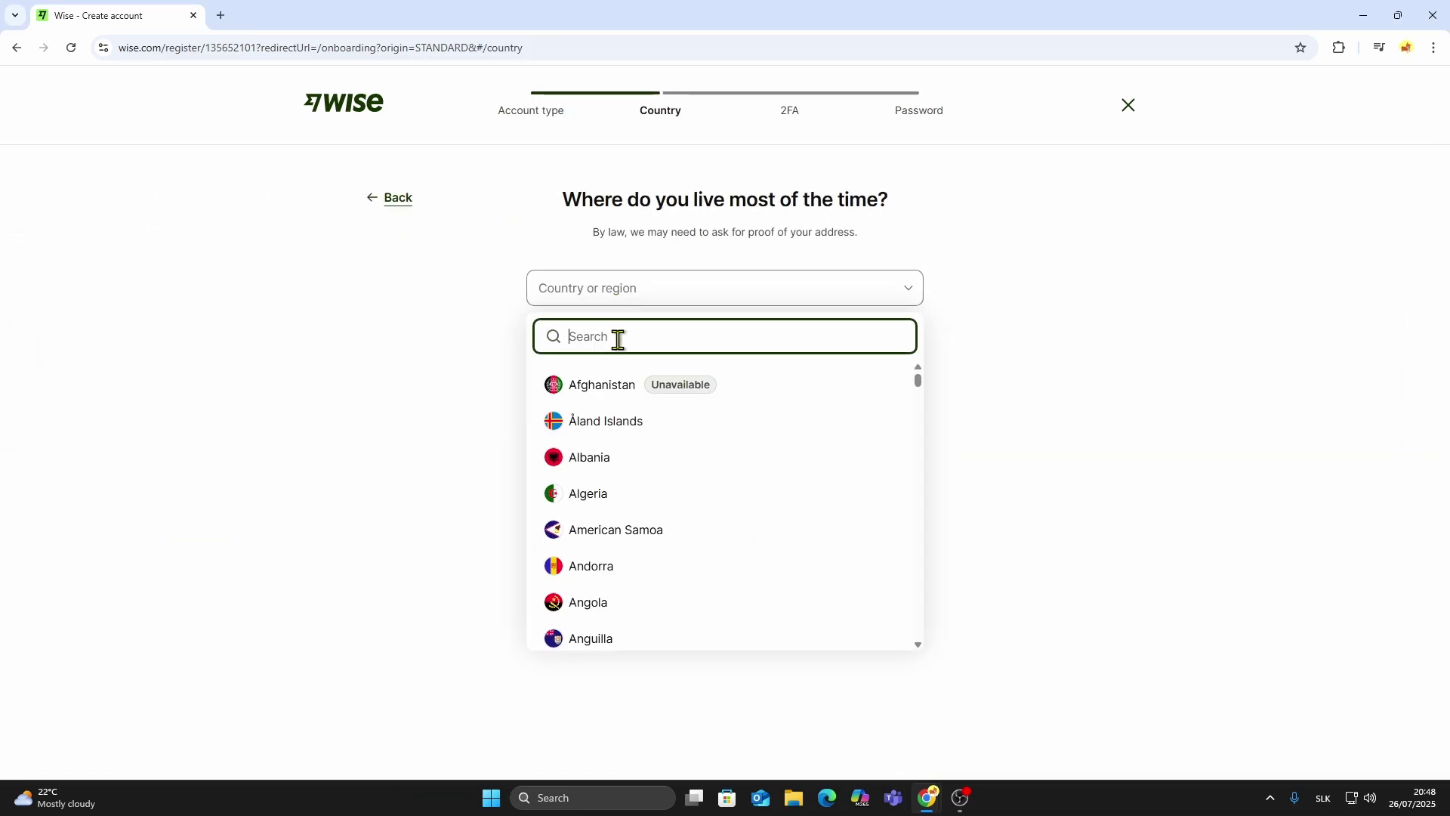
type("slo")
left_click(594, 395)
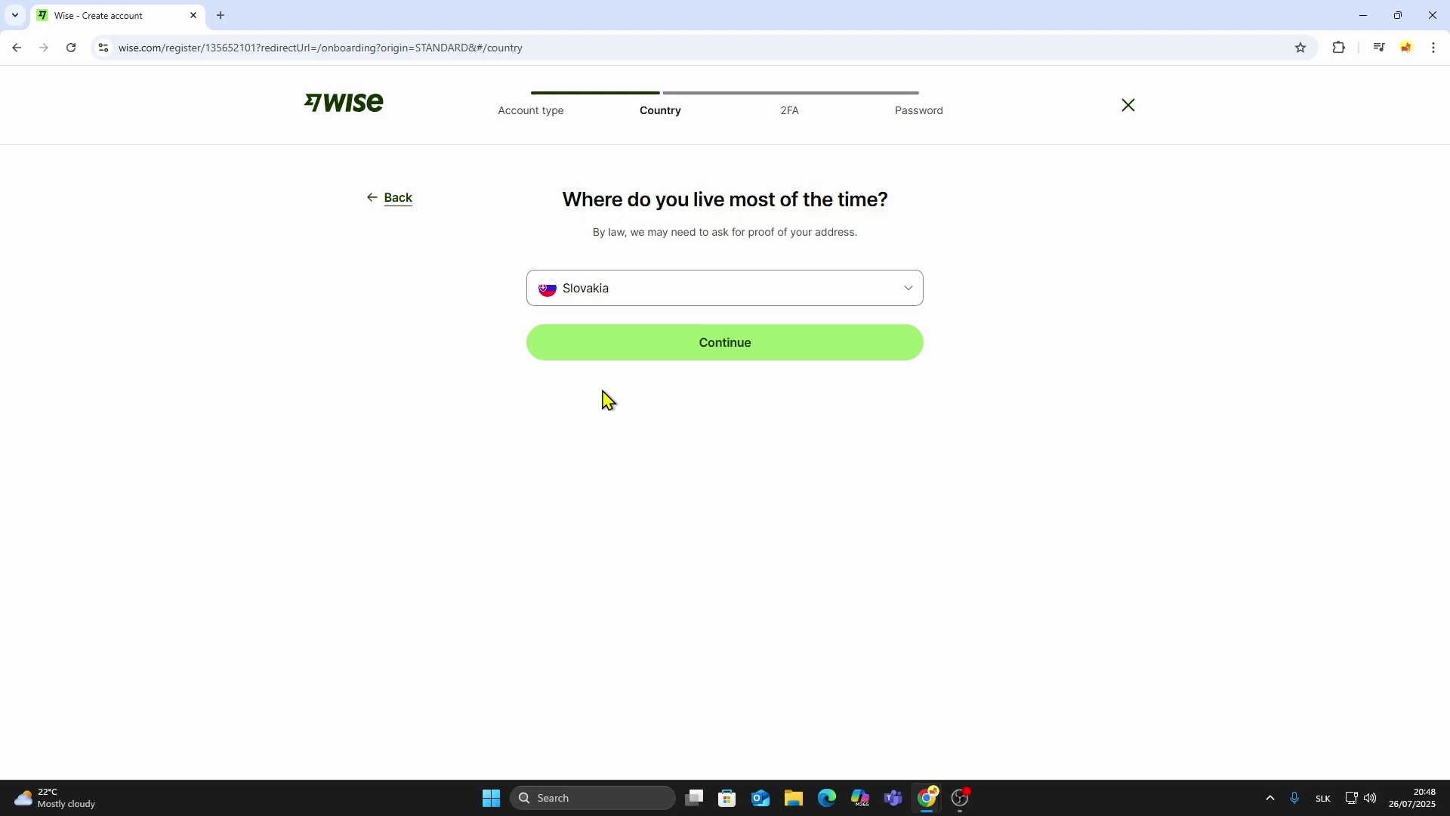
left_click(669, 344)
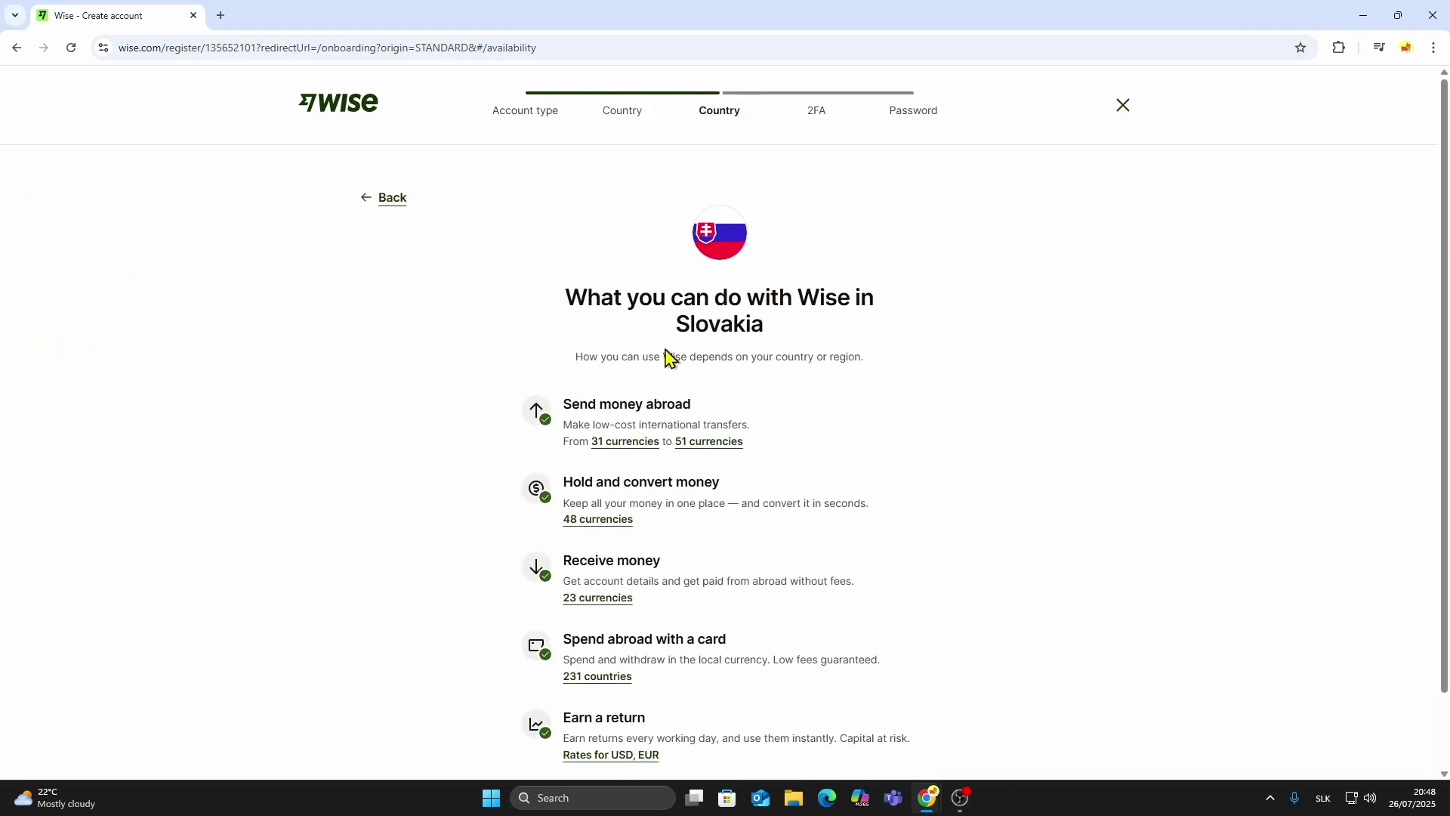
scroll(541, 312, "down", 1)
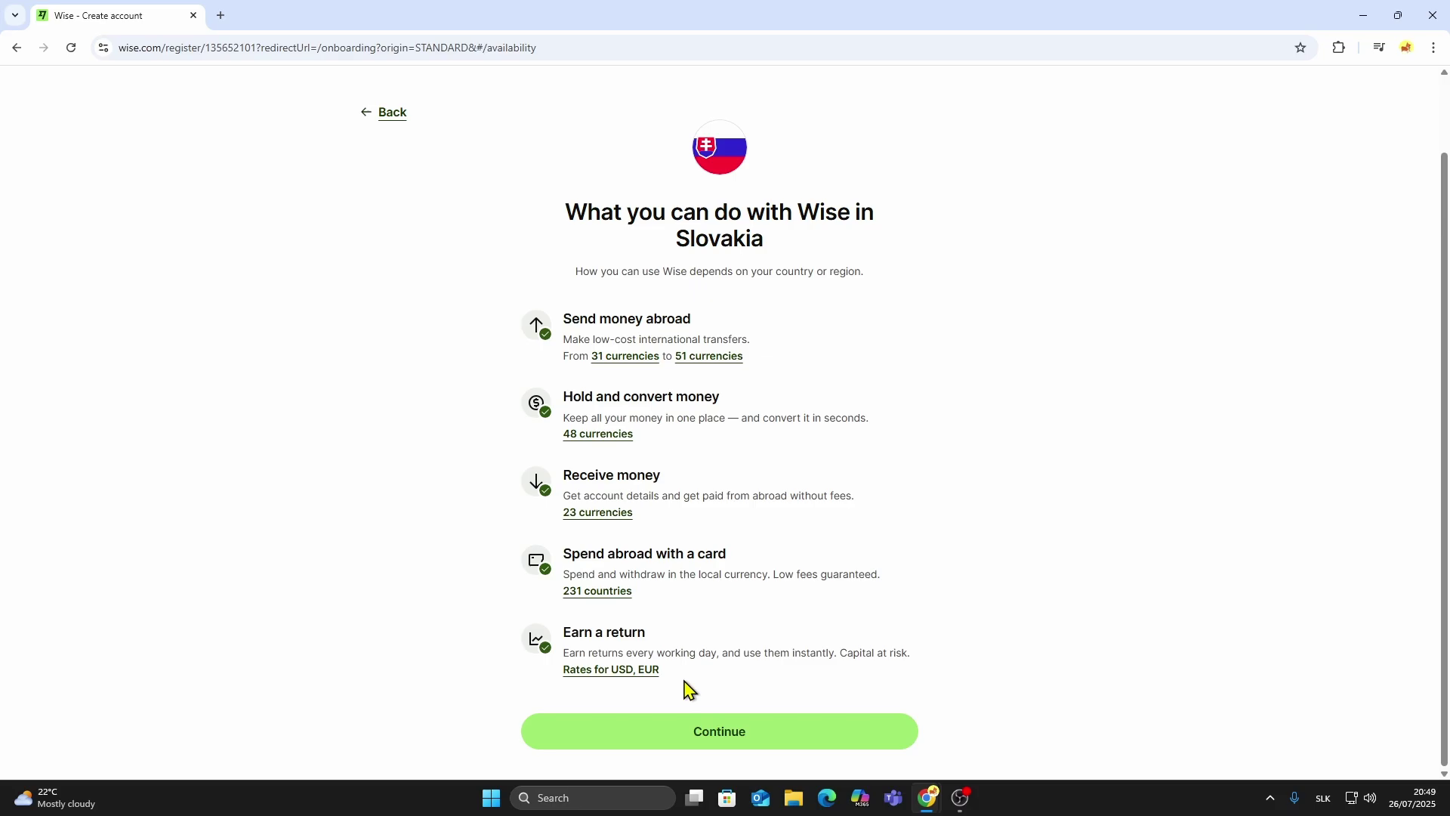
left_click(696, 731)
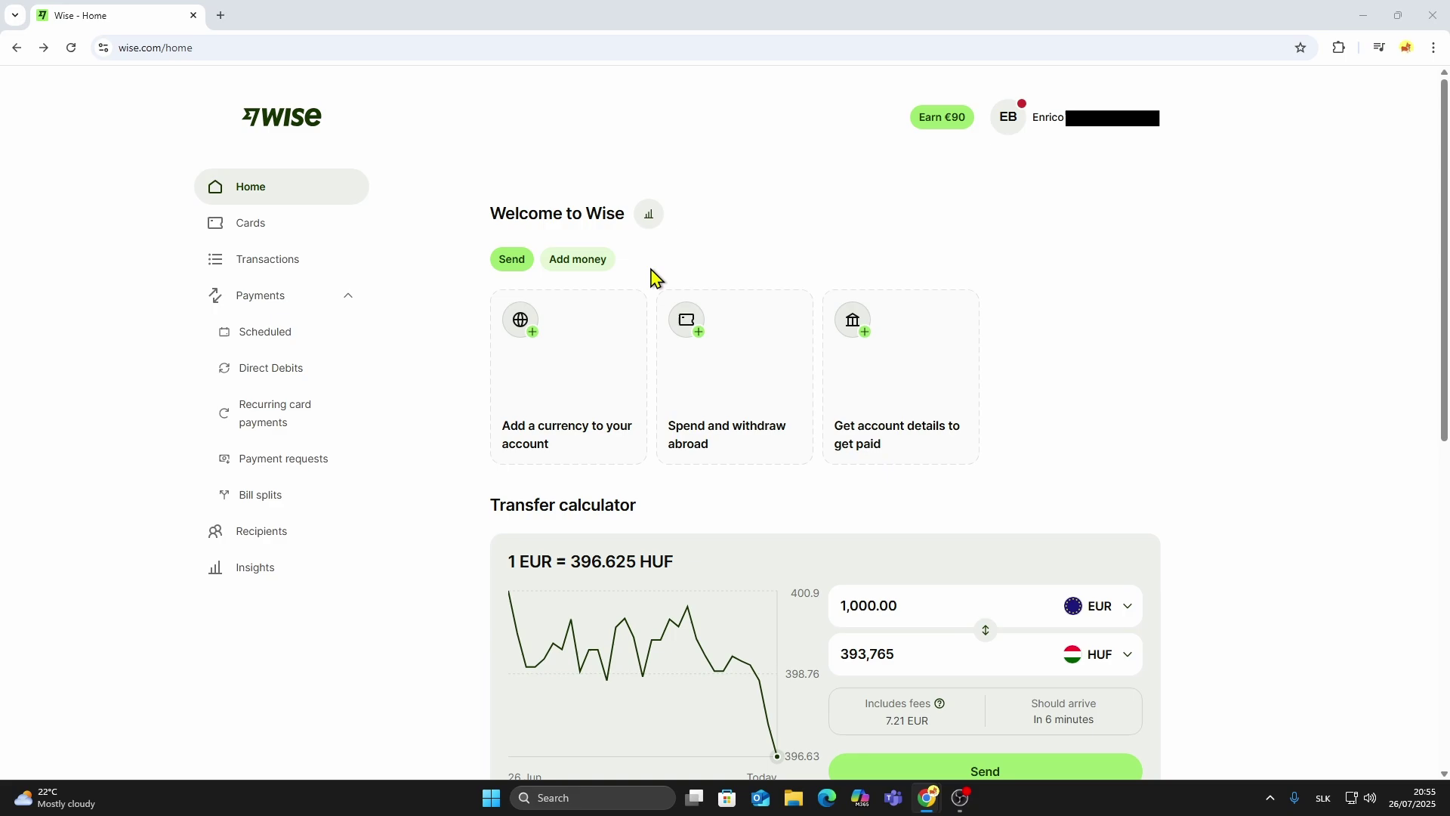
Add a Euro (EUR) balance and agree to be discoverable on Wise.
left_click(565, 385)
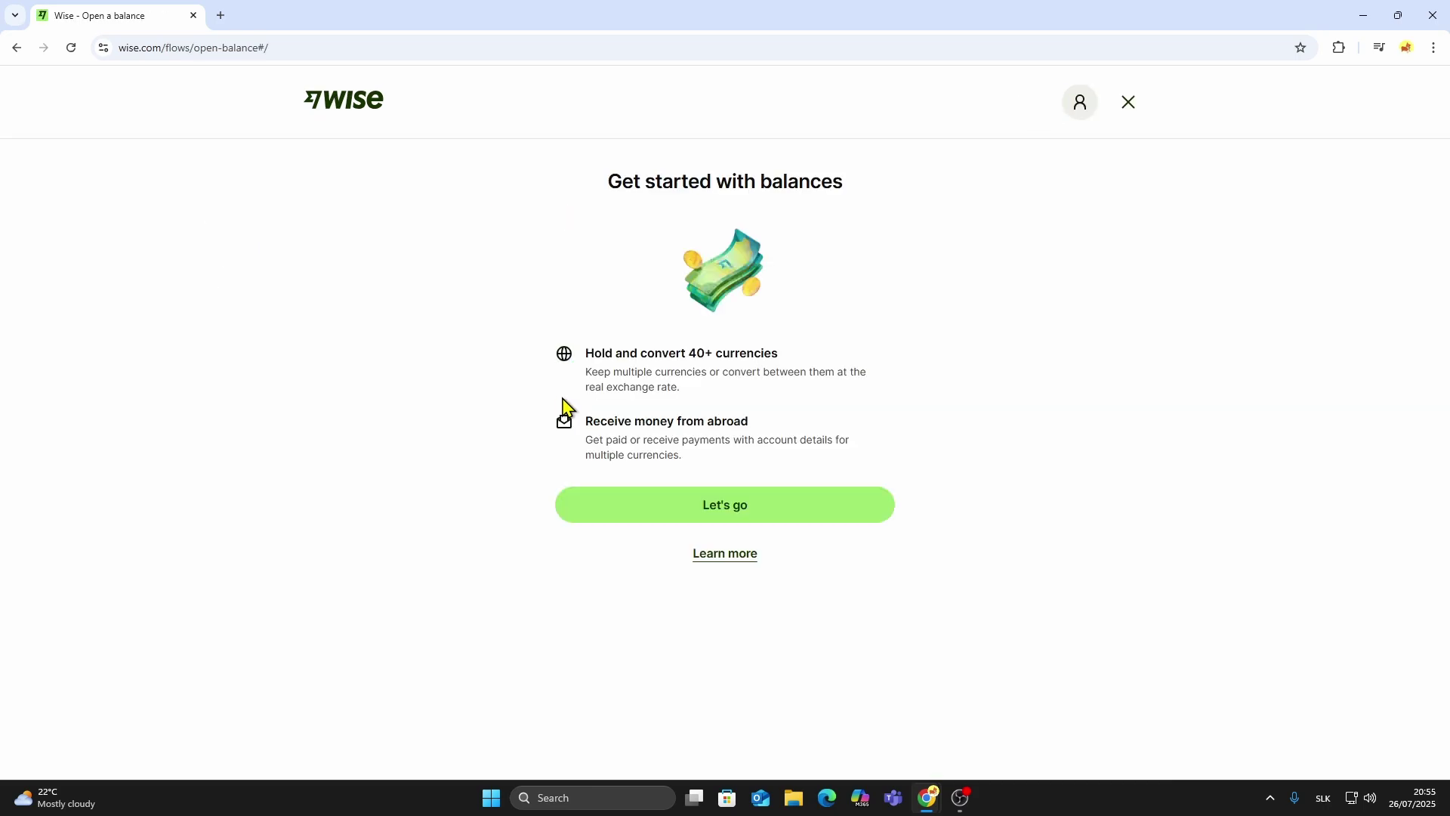
left_click(663, 506)
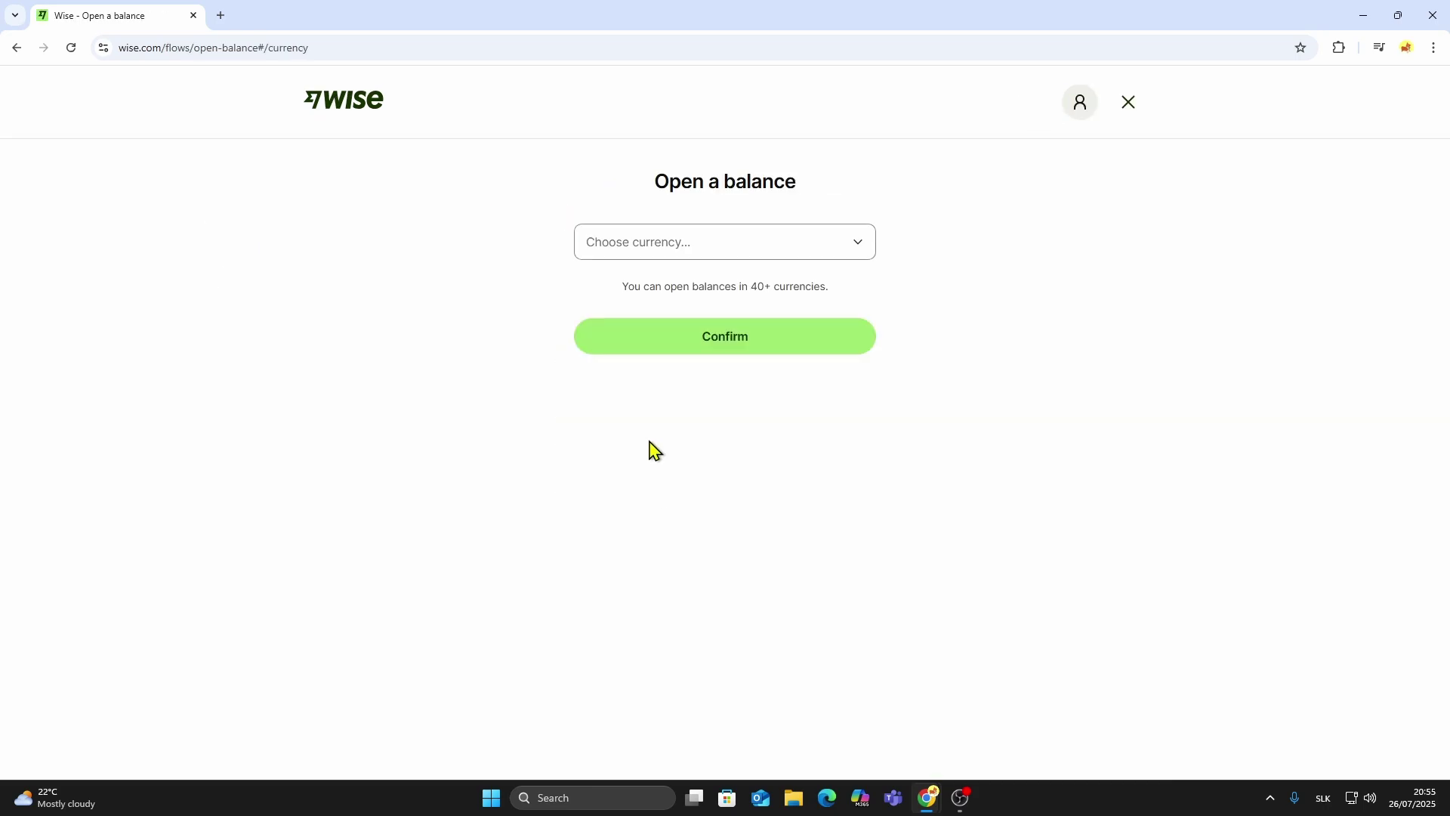
left_click(685, 246)
type("eur")
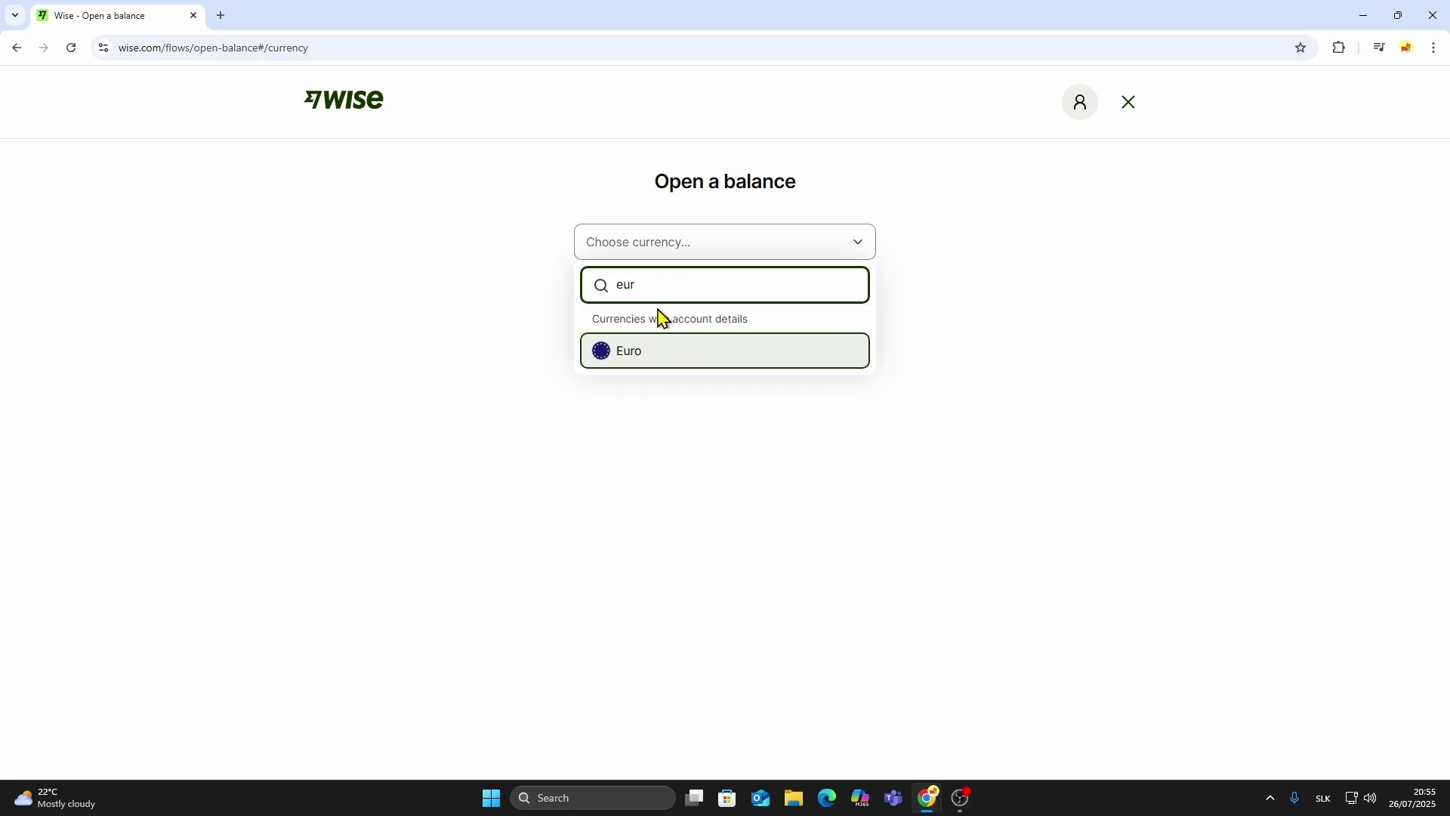
left_click(632, 354)
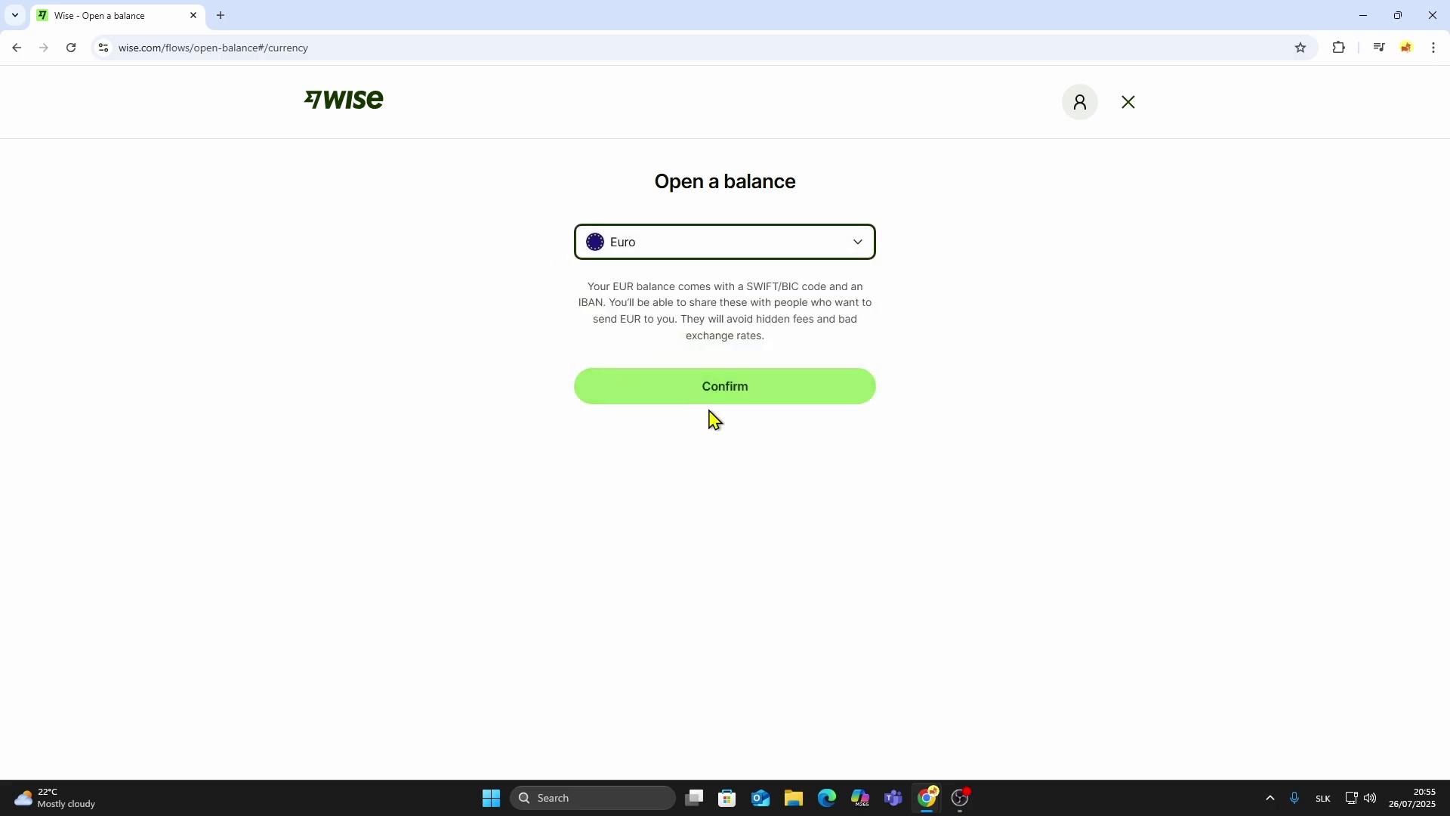
left_click(724, 392)
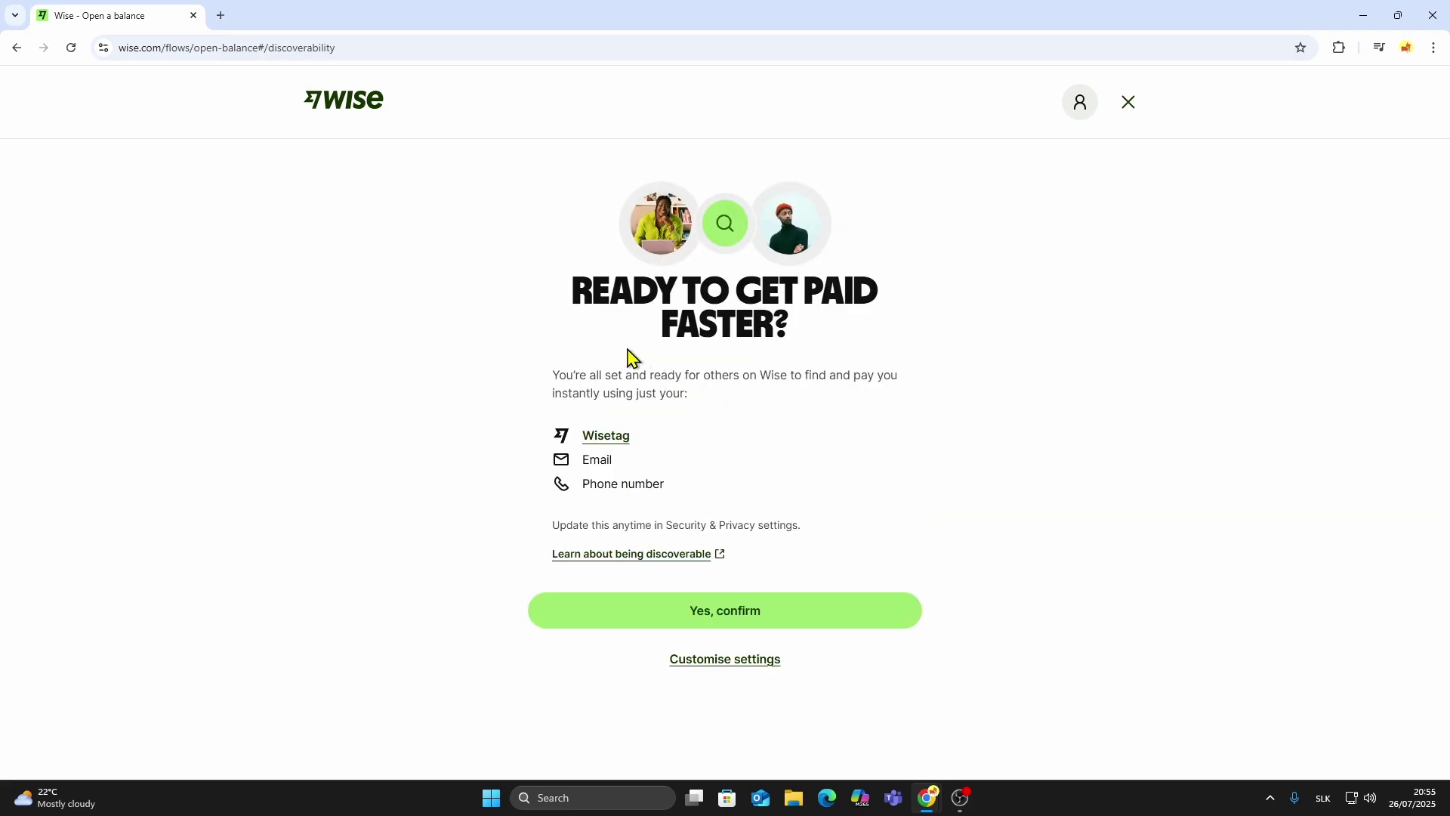
left_click(734, 620)
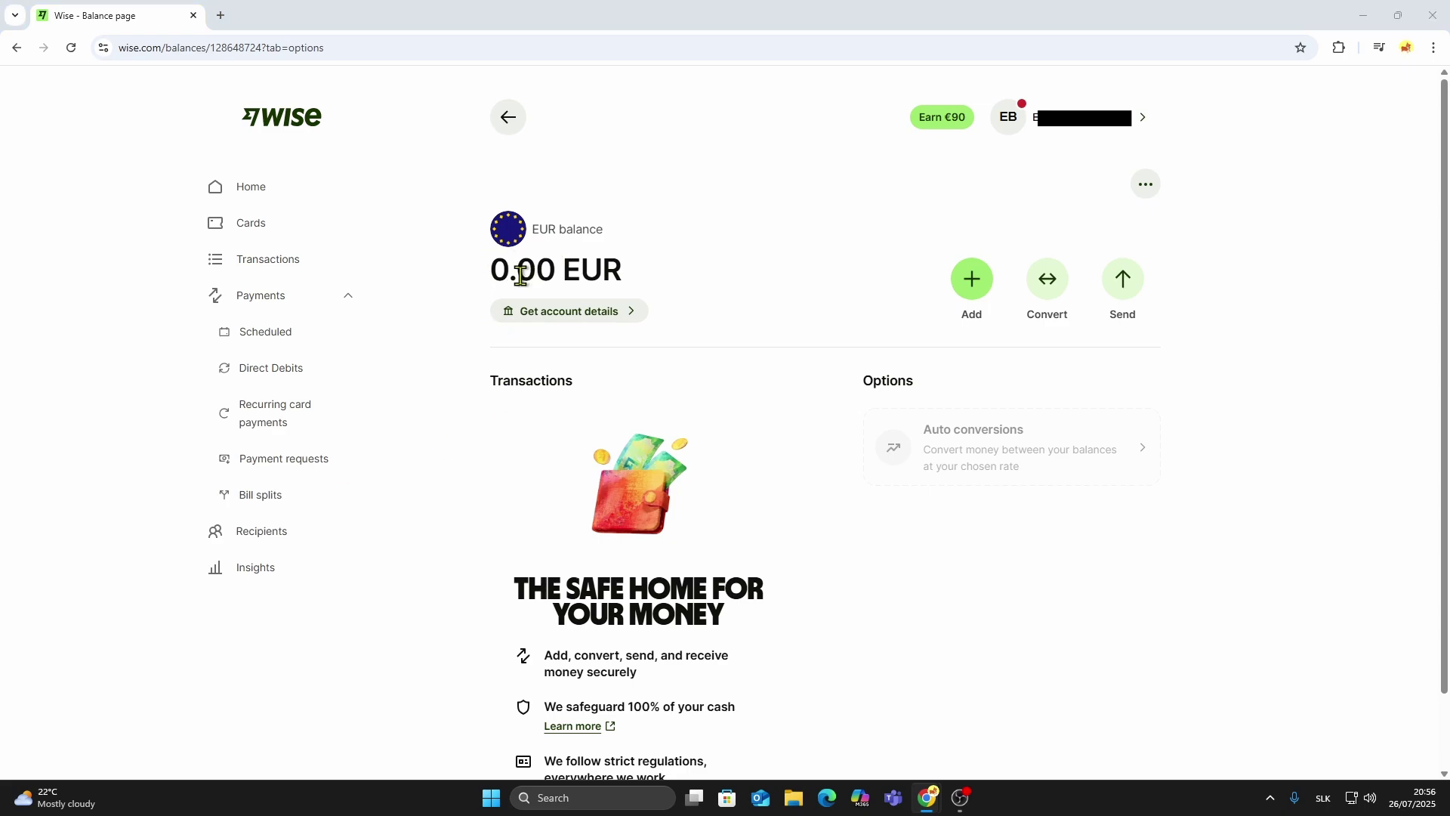
From account settings, go to Payment methods > Connected bank accounts and start connecting a bank.
left_click(1070, 129)
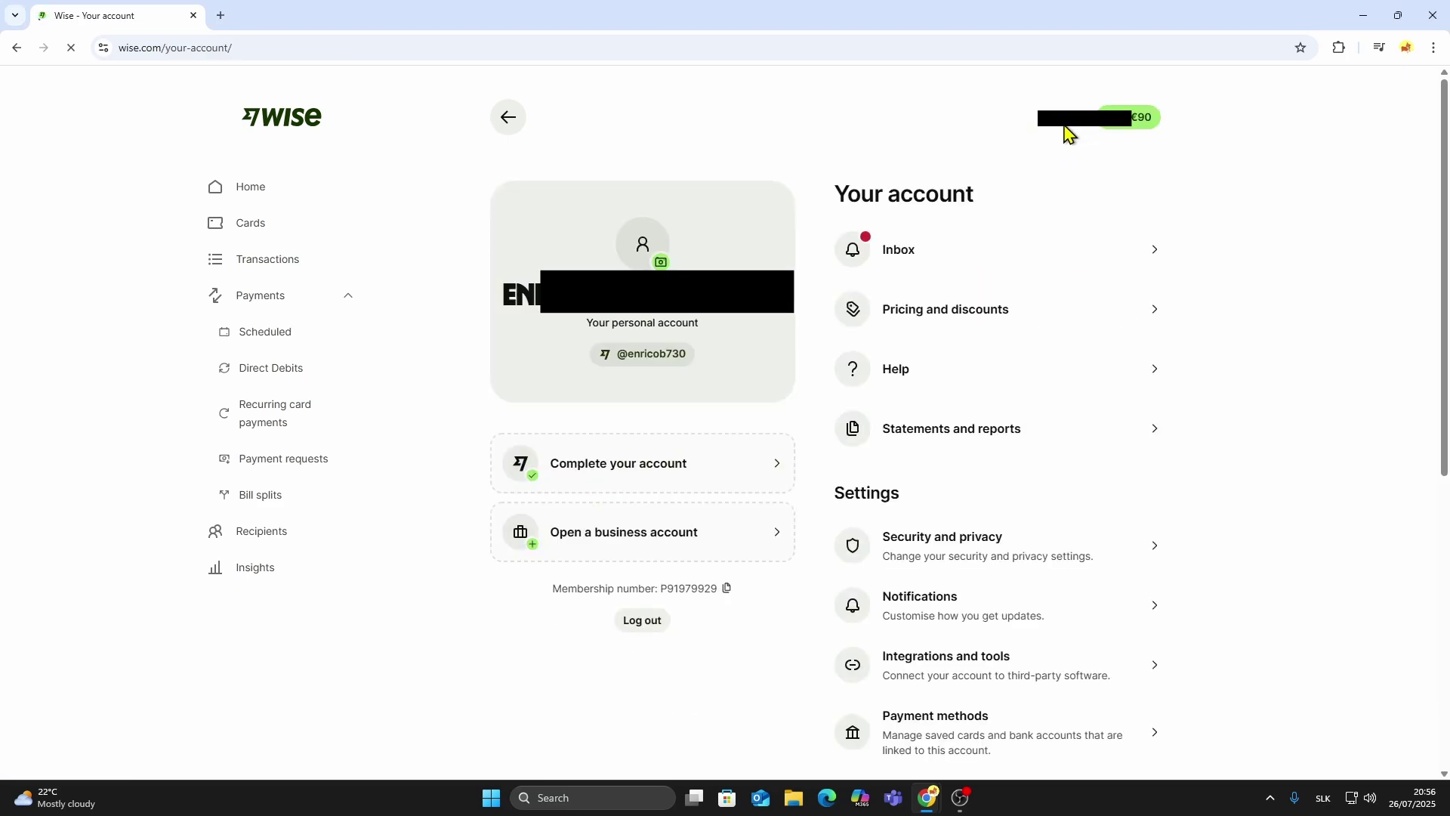
scroll(991, 521, "down", 3)
left_click(992, 521)
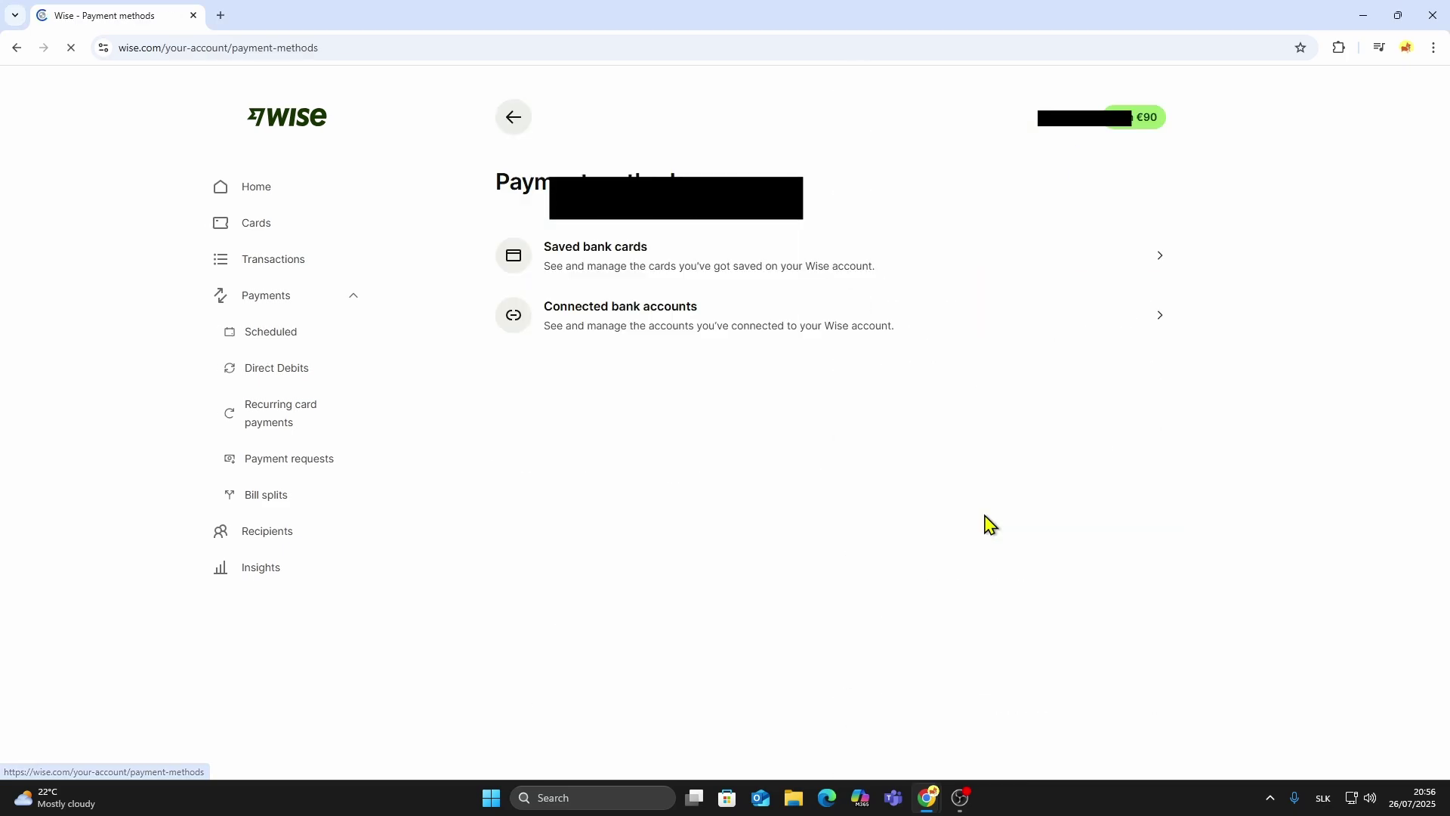
left_click(587, 323)
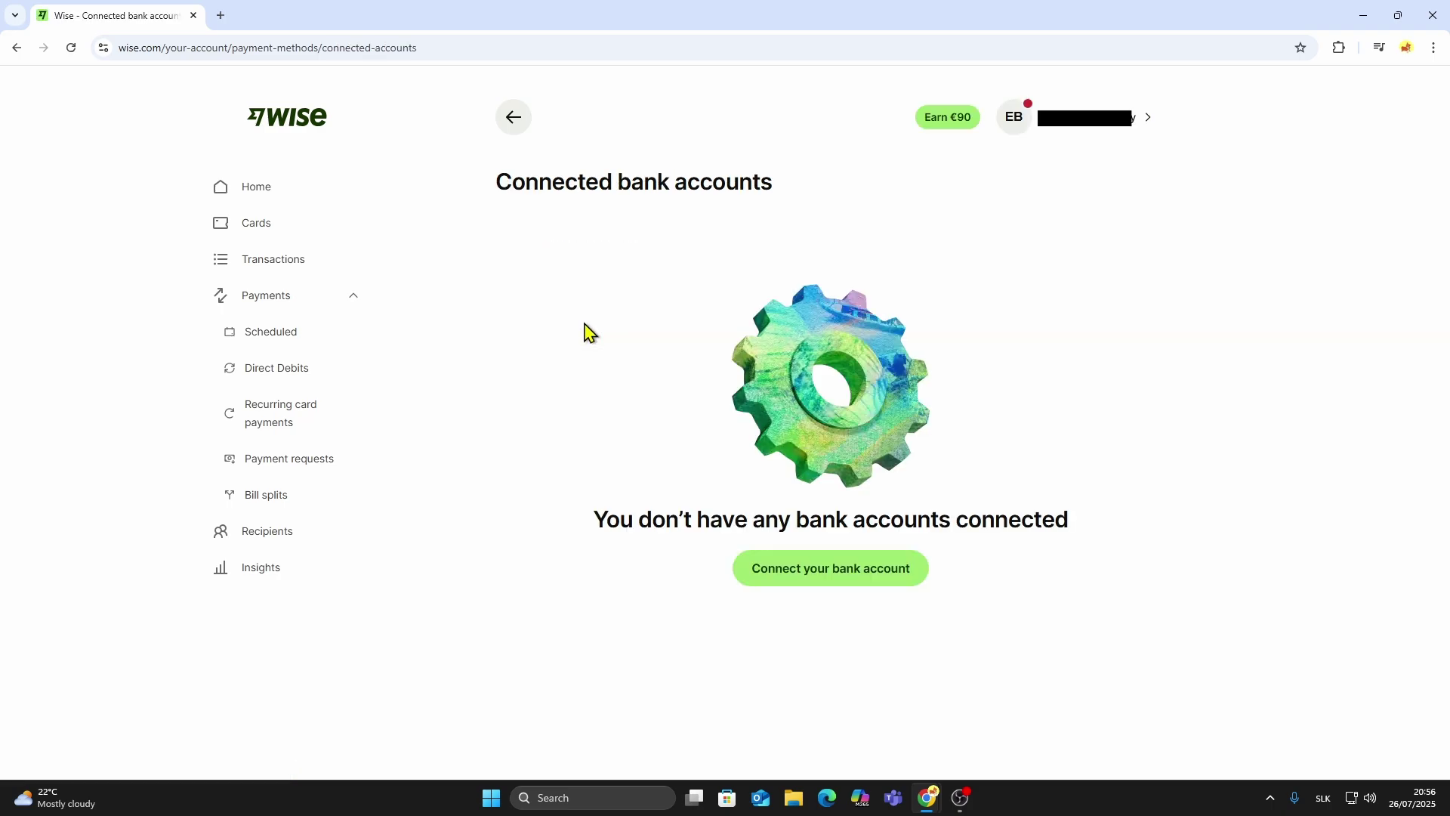
left_click(801, 583)
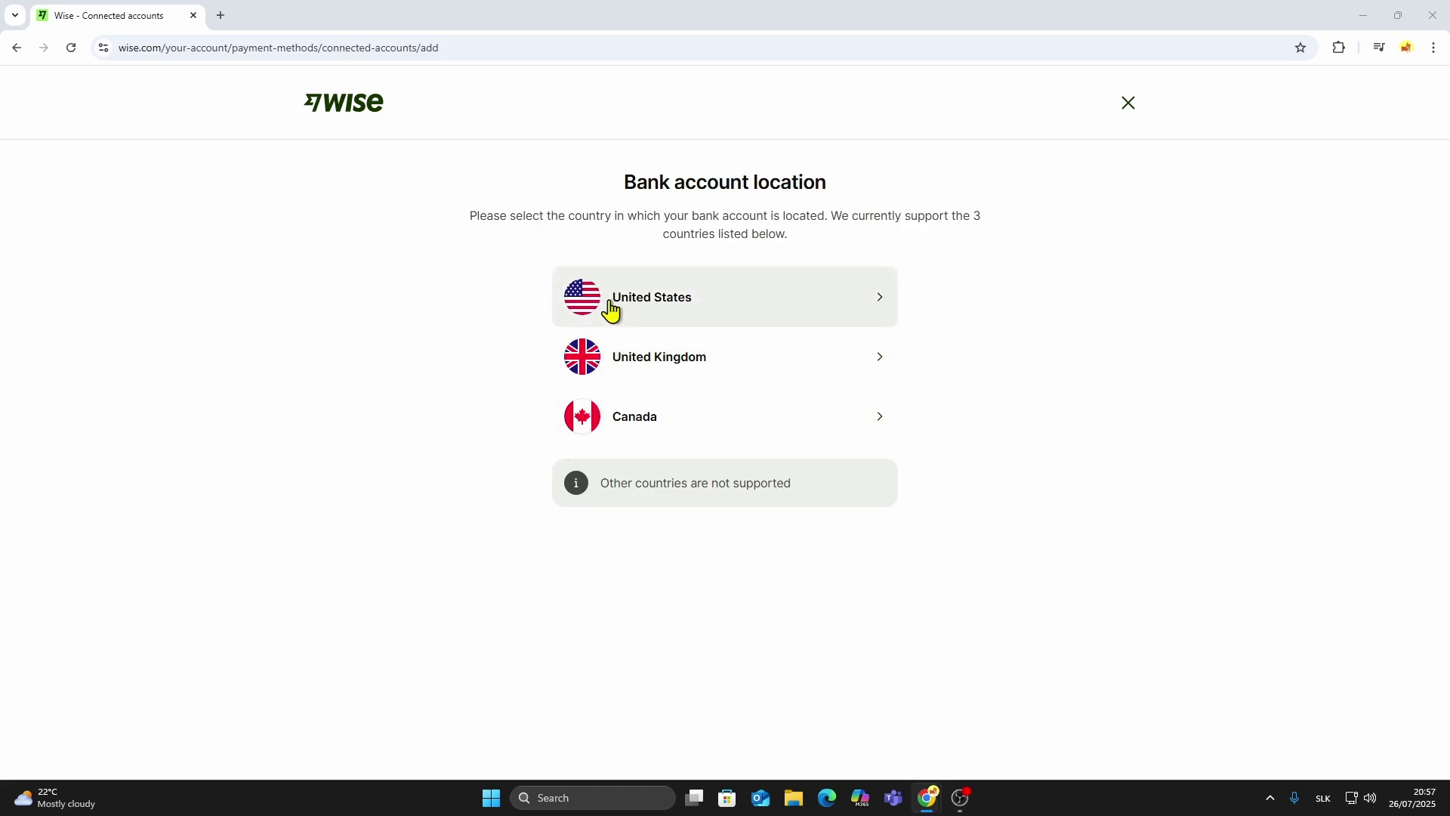
Pick United States, continue in Plaid as a guest, then close the Plaid window.
left_click(633, 315)
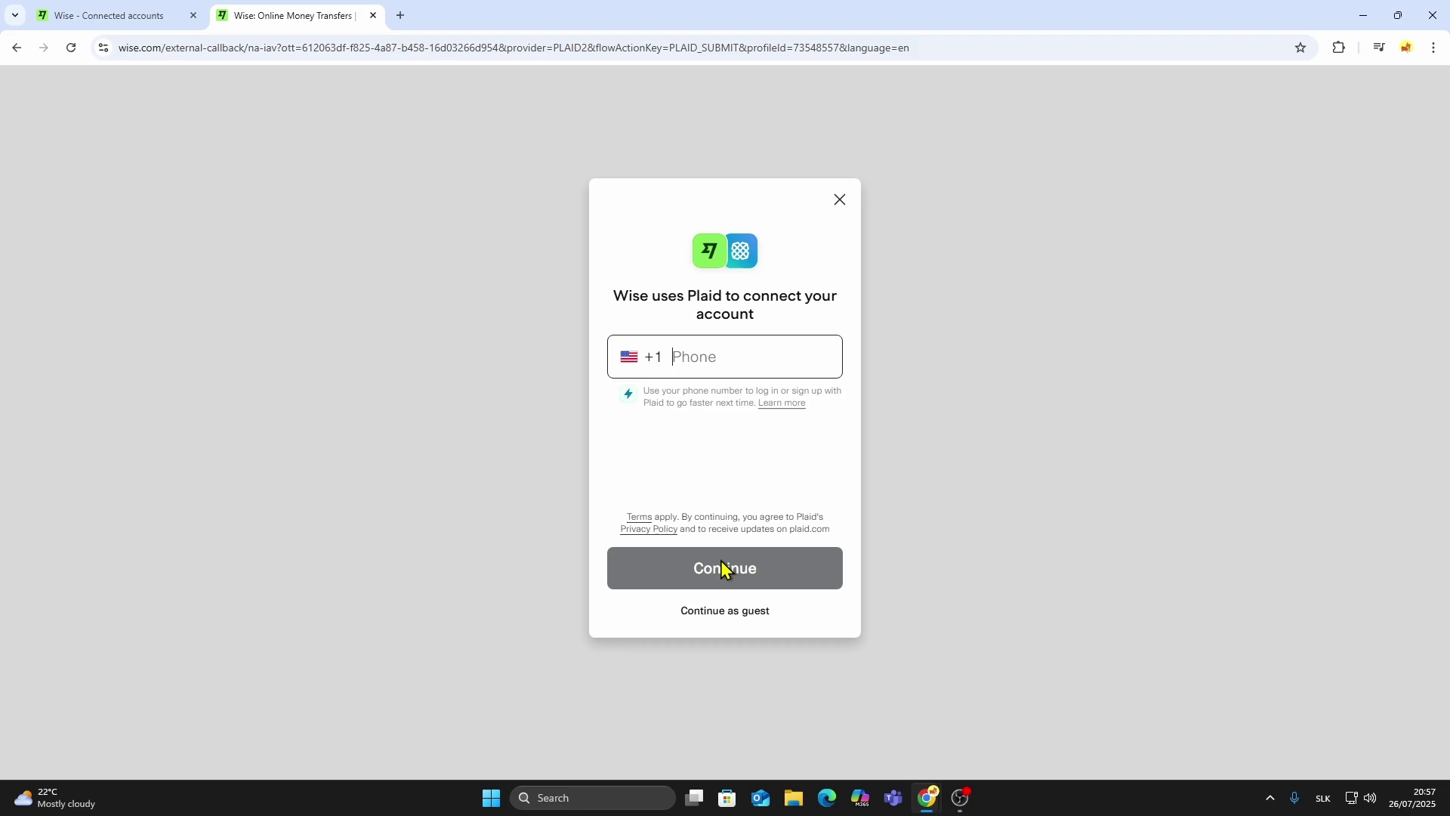
left_click(729, 613)
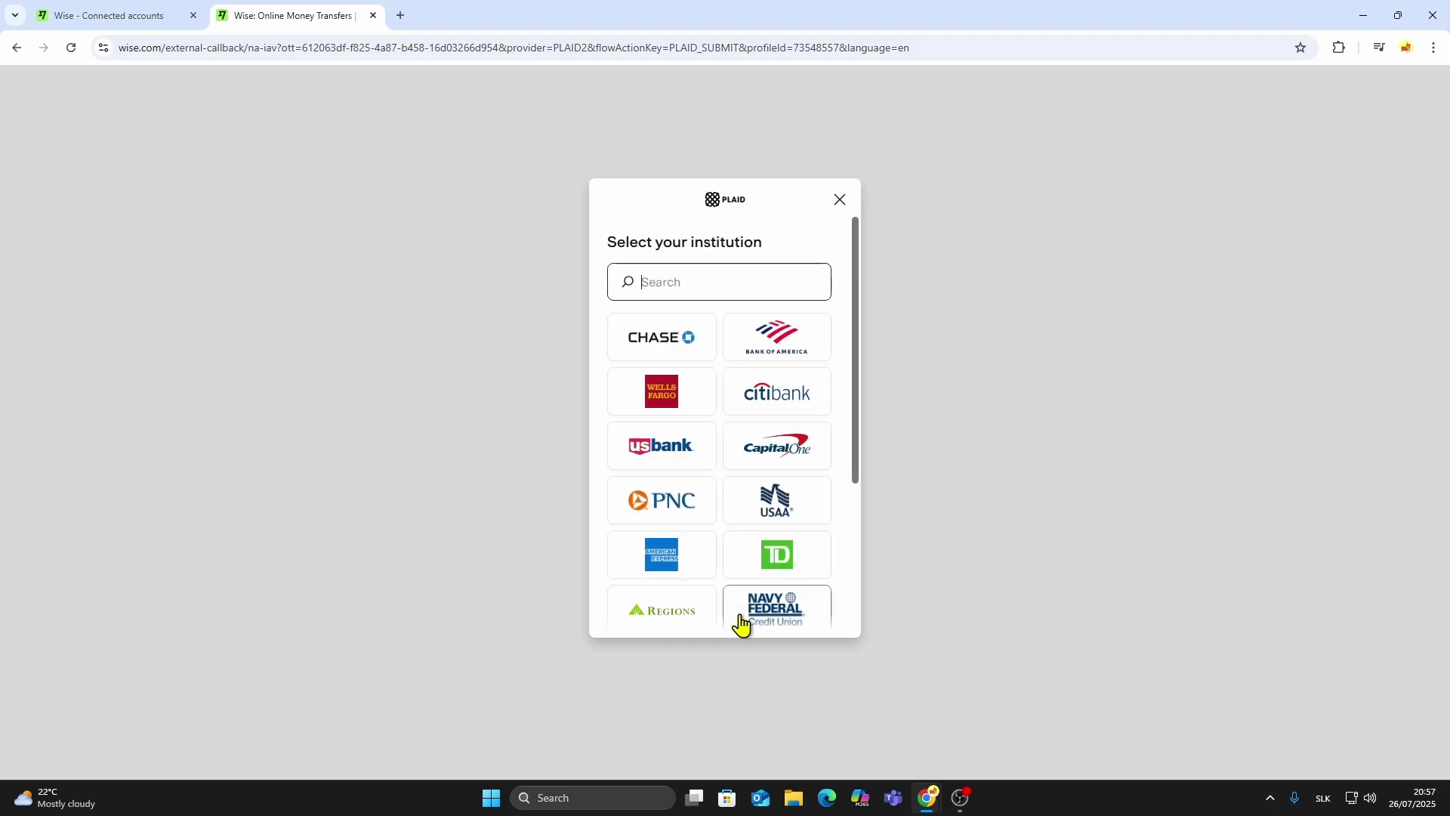
left_click(839, 199)
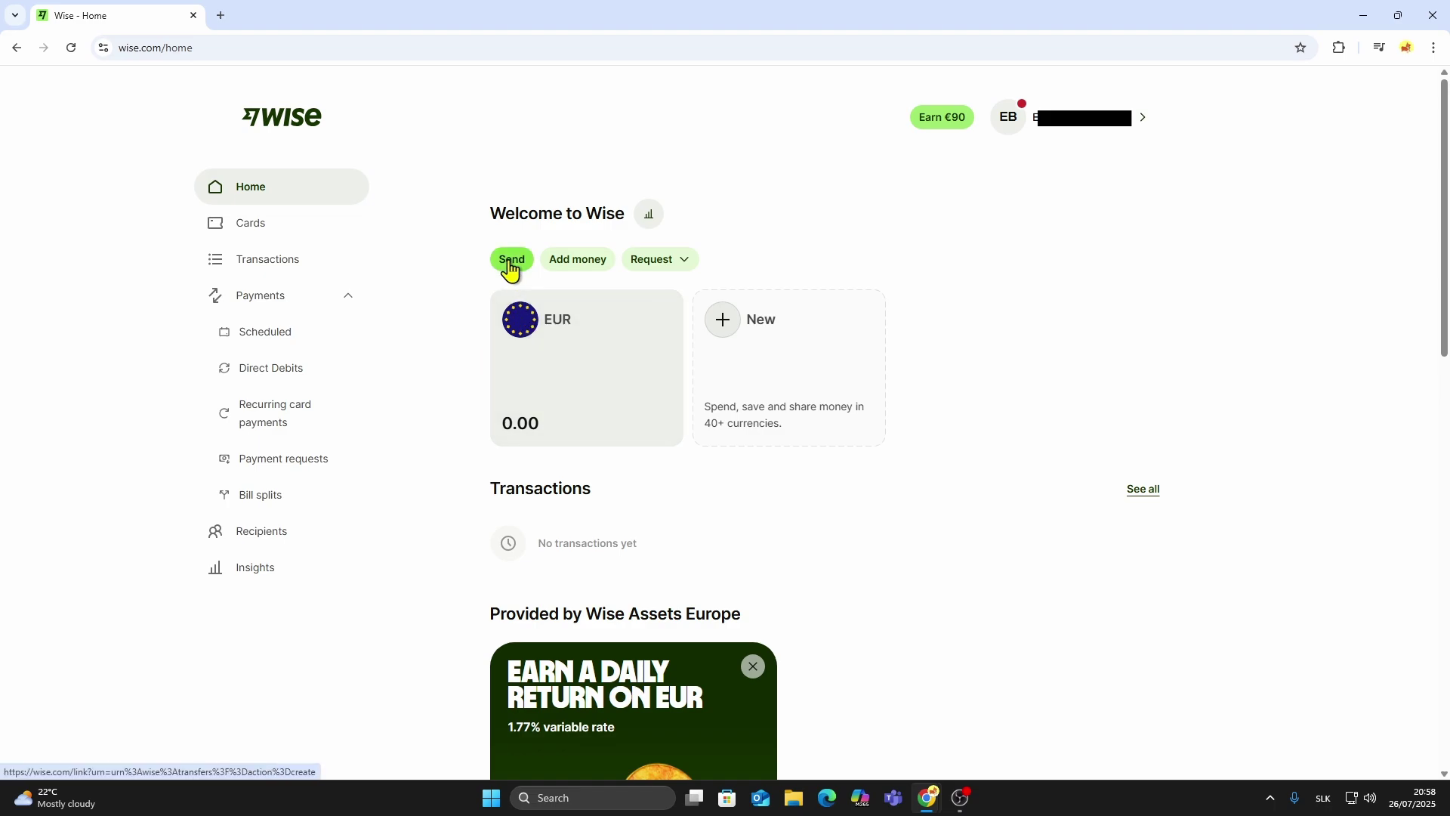
Start a transfer sending 5 EUR and proceed to the recipient step.
left_click(508, 262)
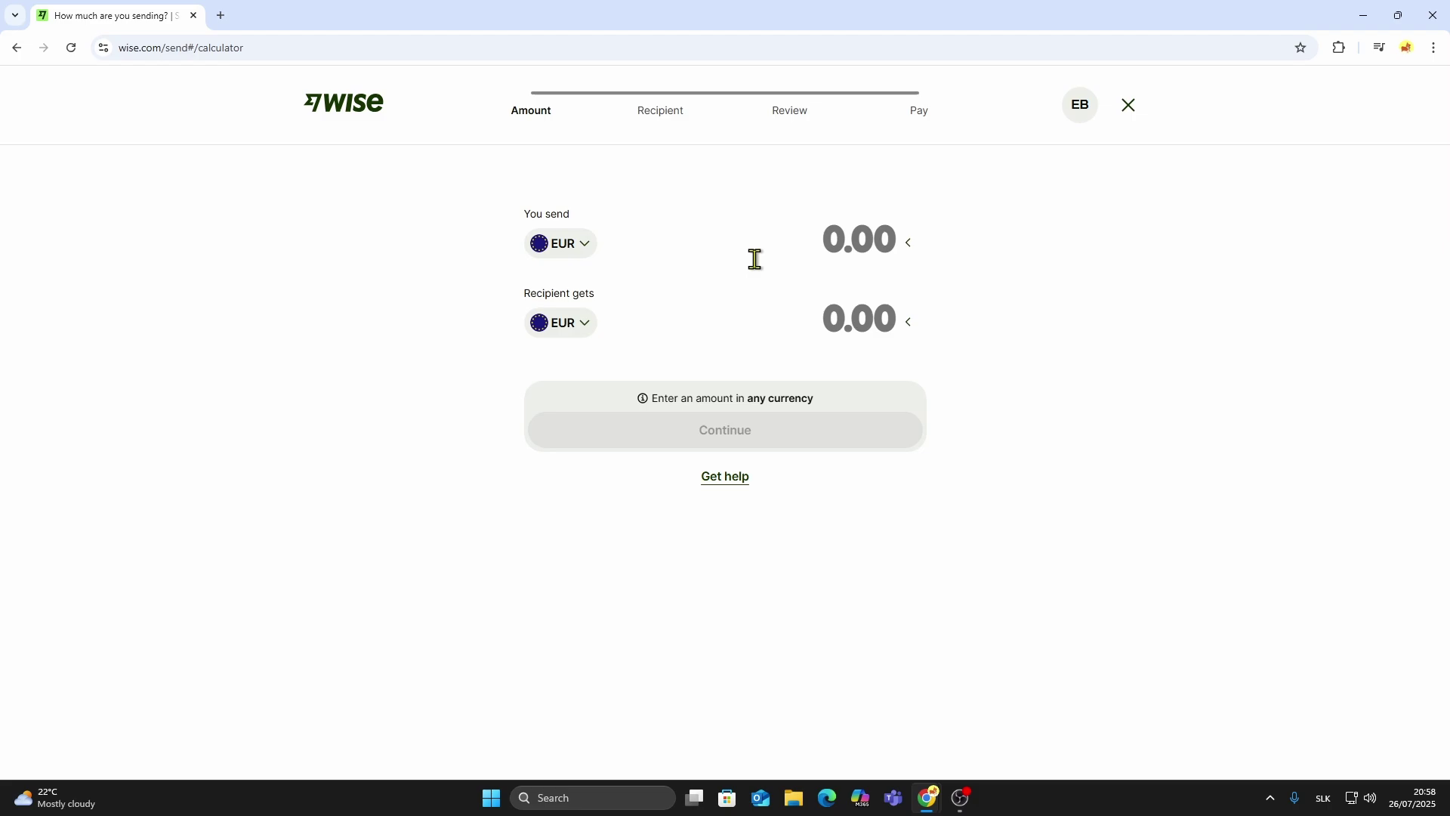
left_click(826, 247)
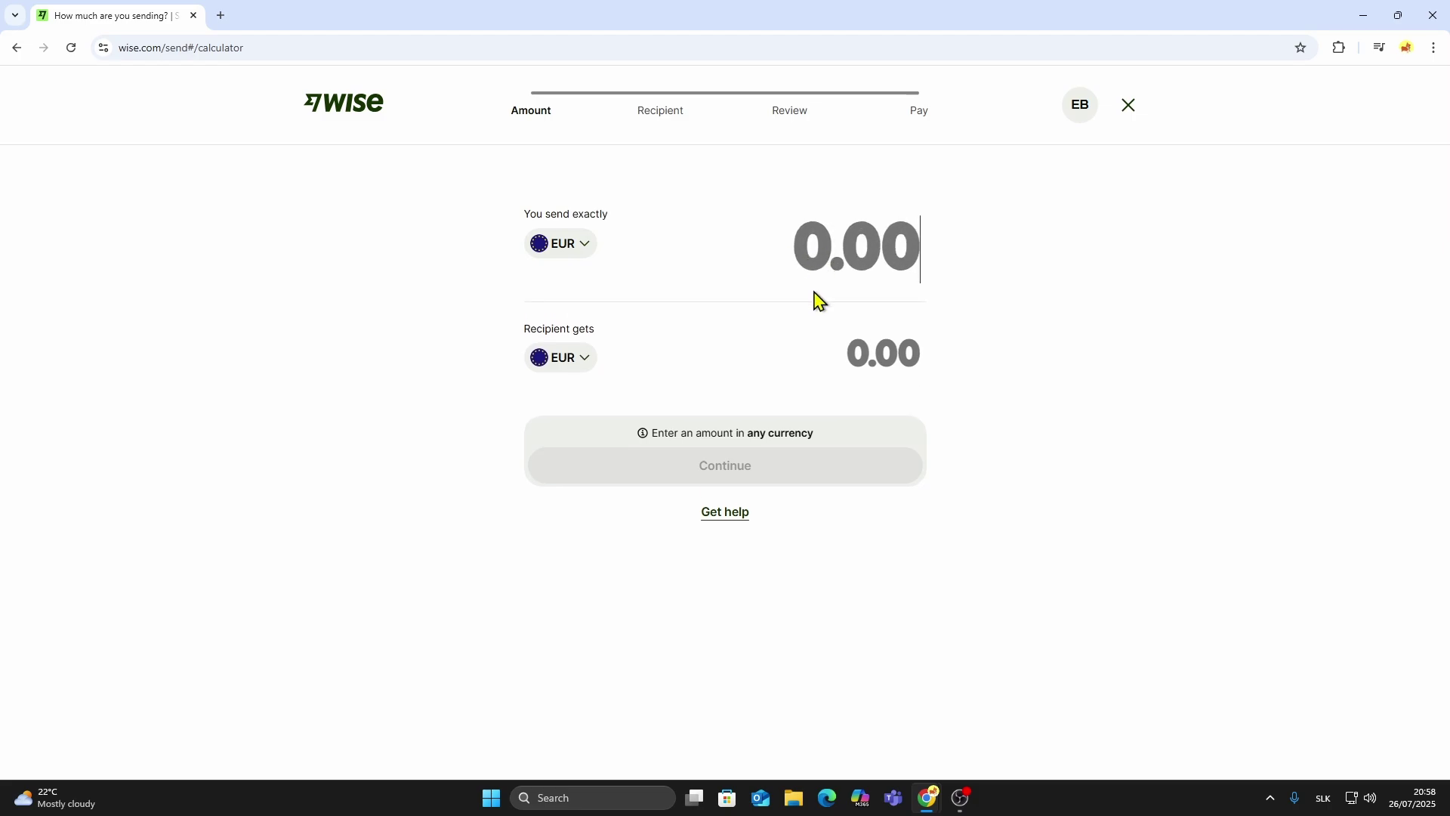
type("5")
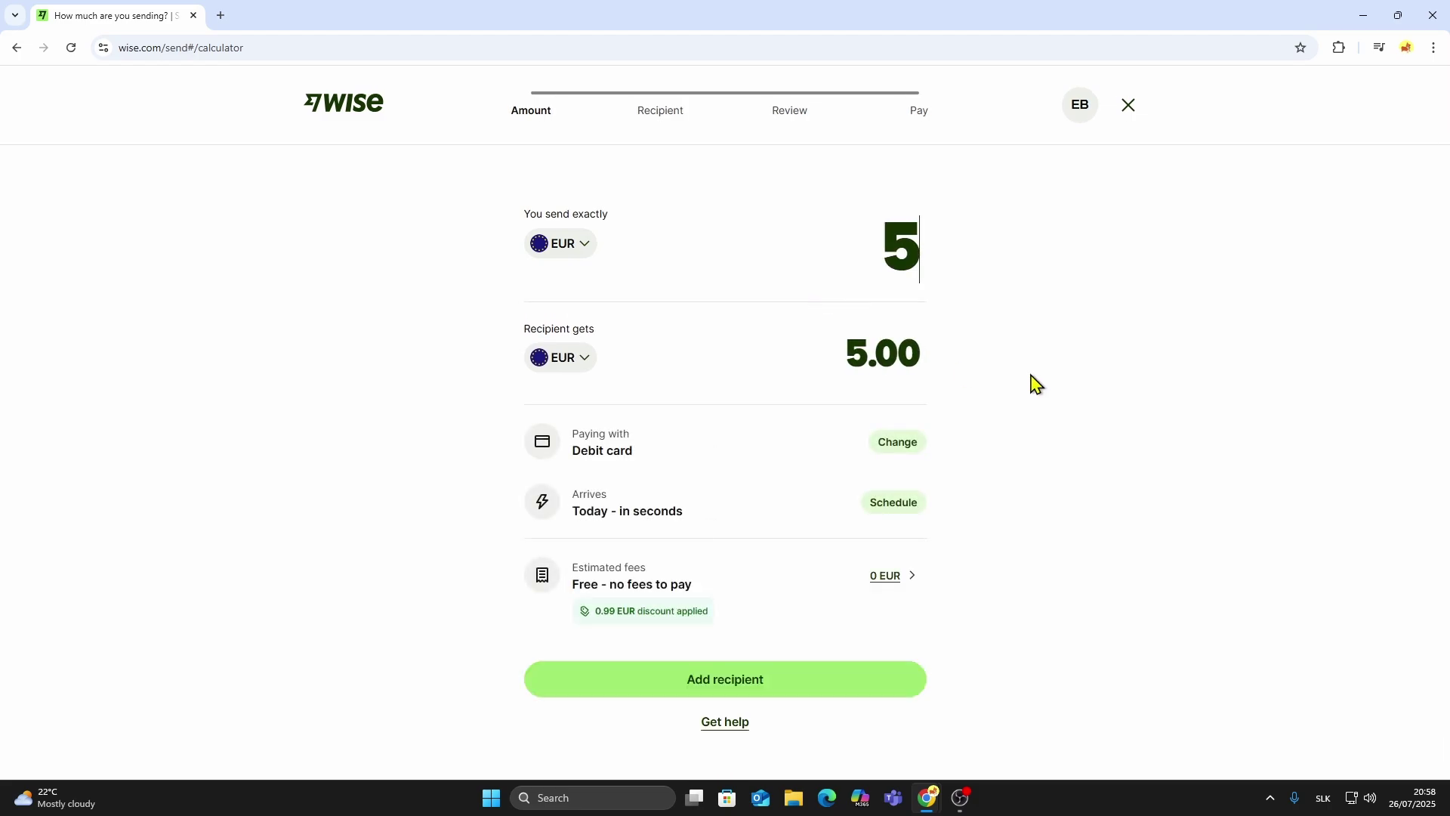
left_click(1042, 385)
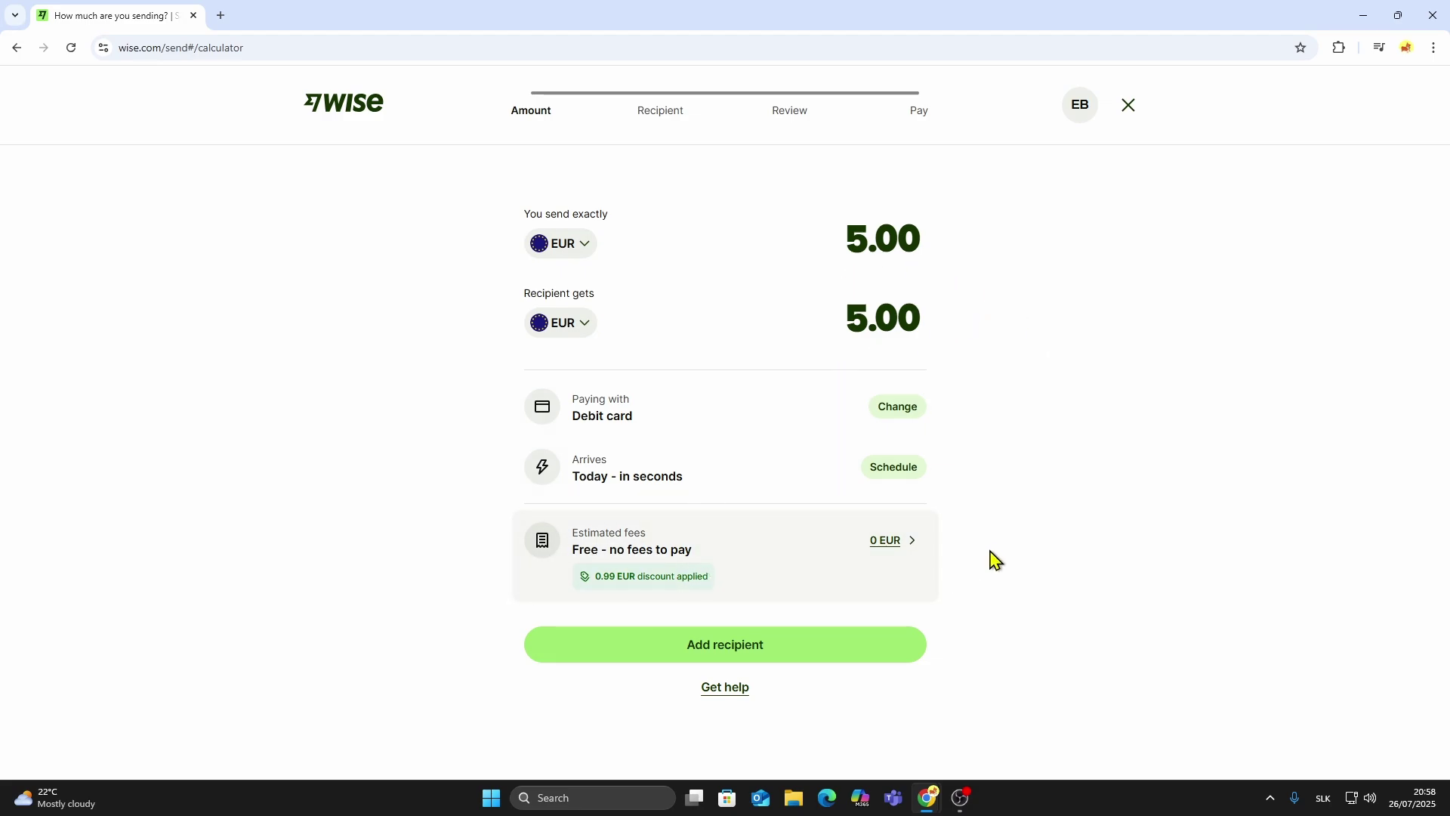
left_click(736, 644)
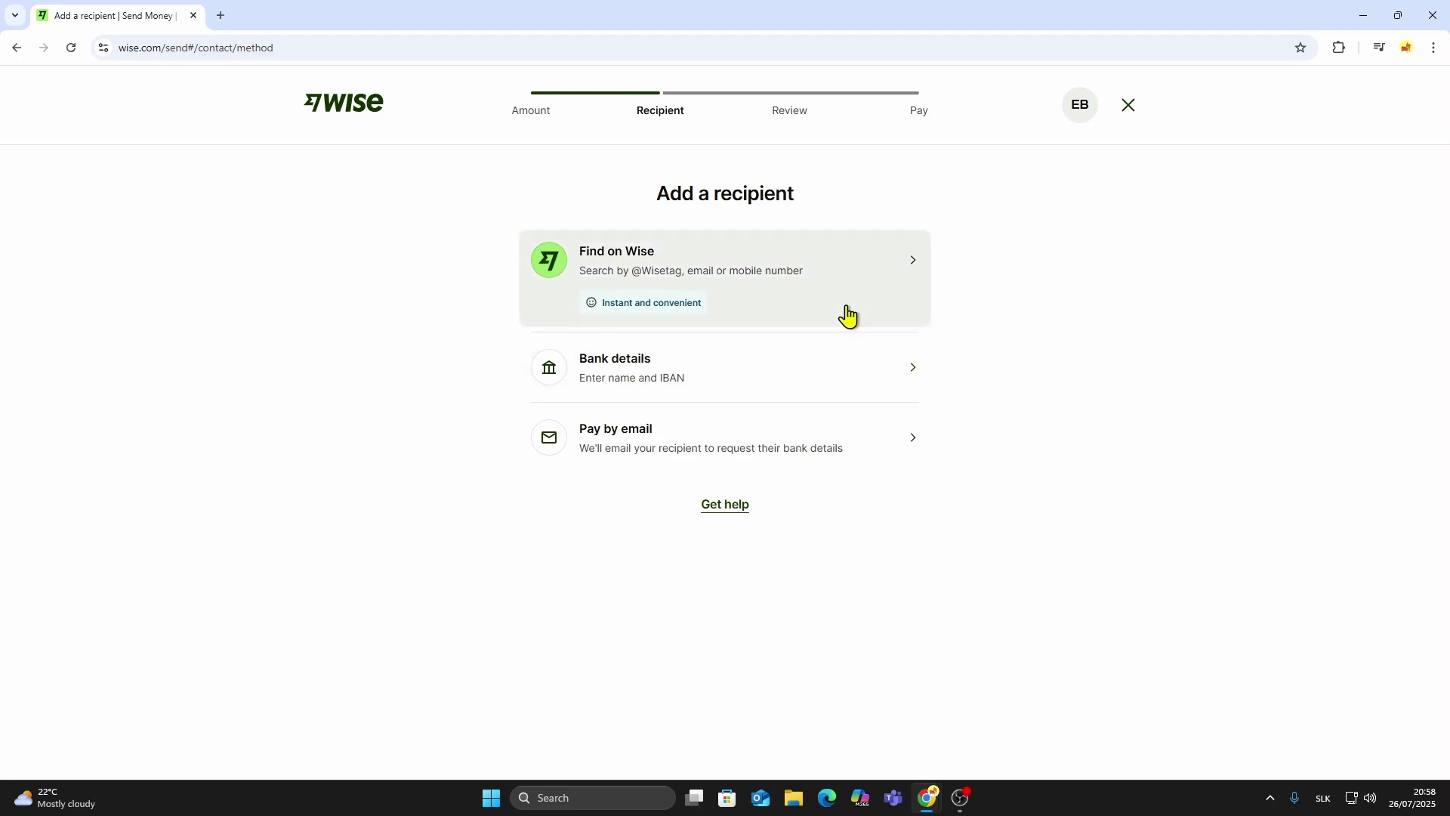
left_click(847, 391)
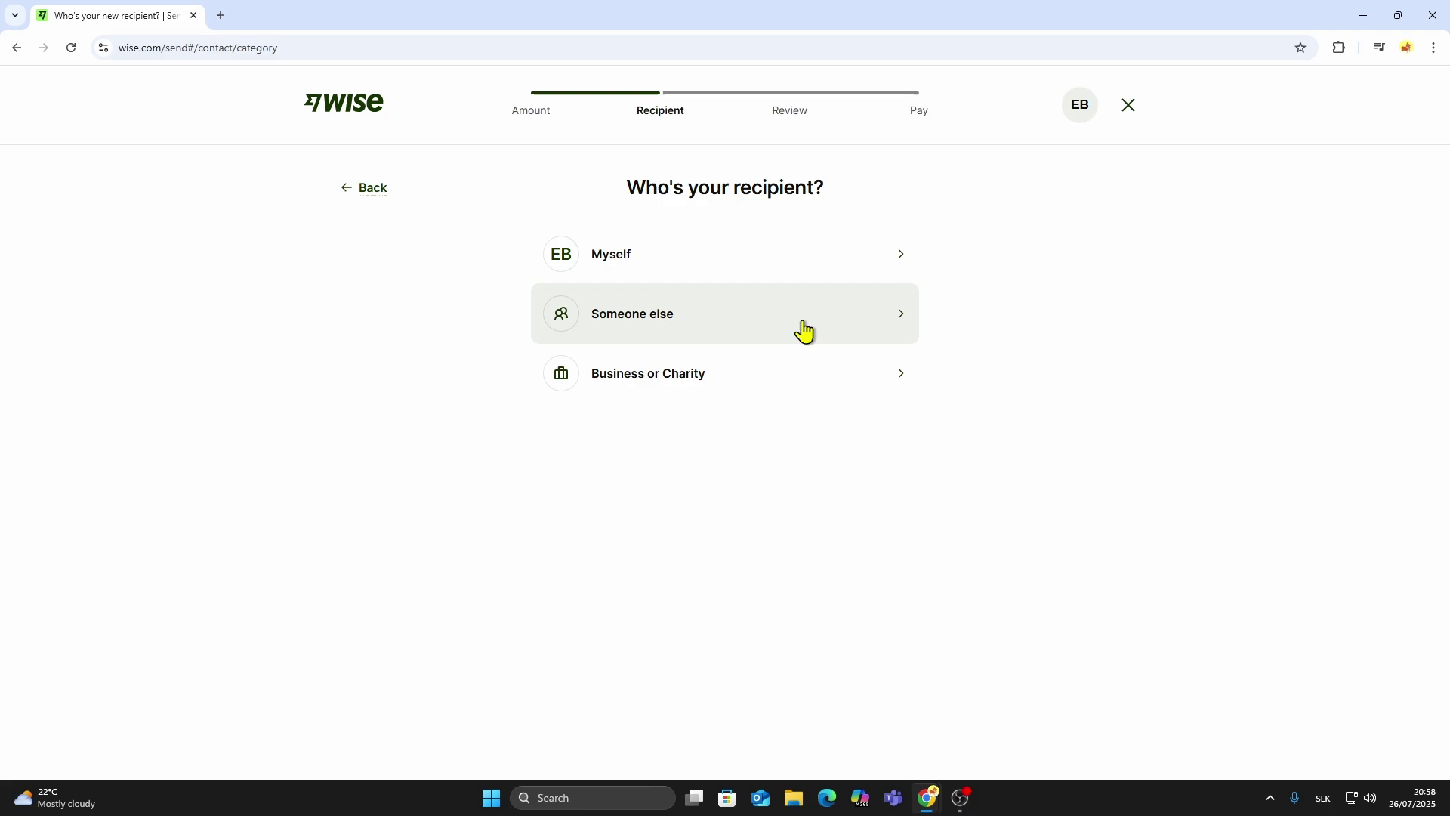
left_click(366, 188)
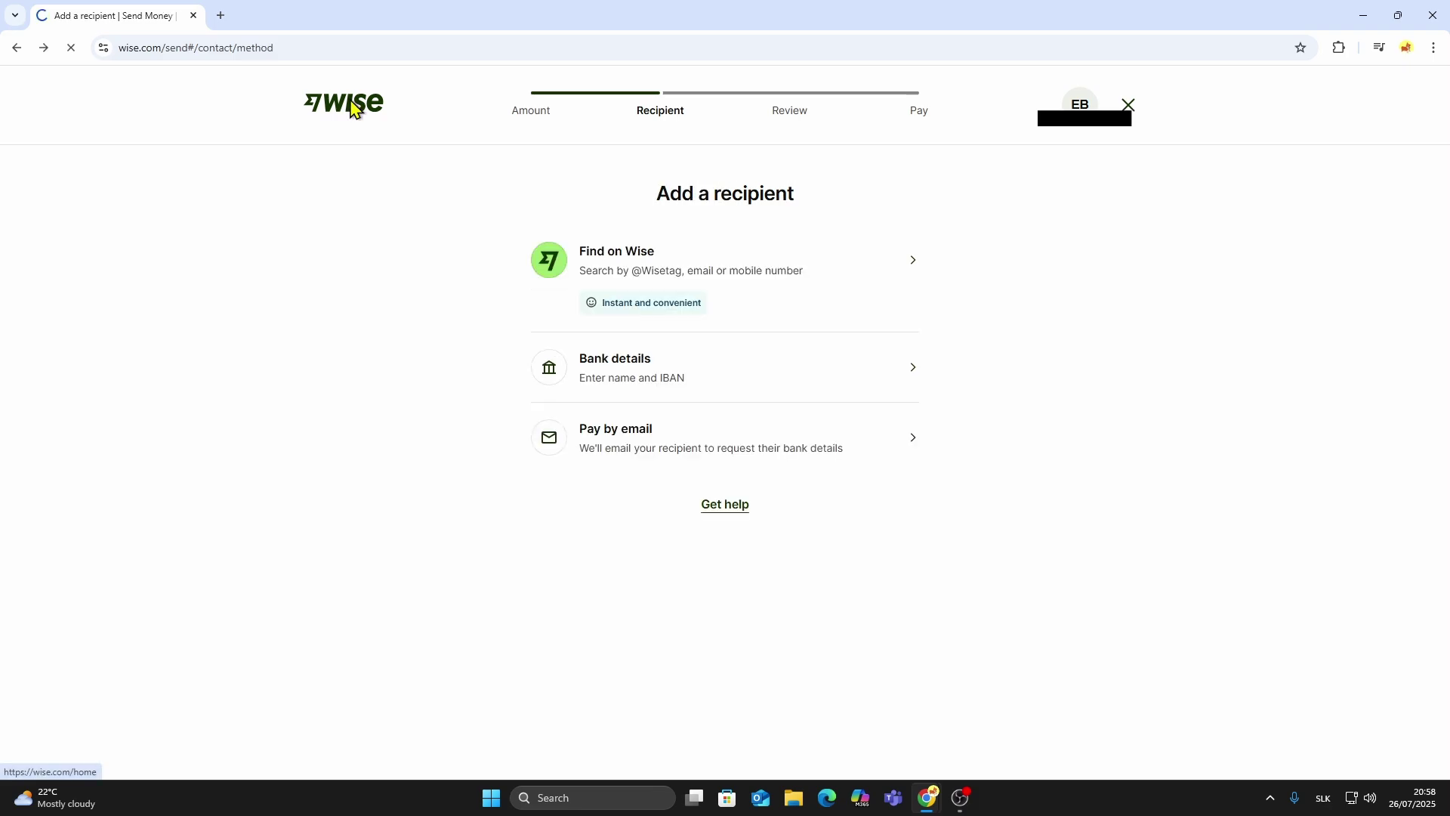
Exit via the Wise logo, check the empty Transactions list, then return Home.
left_click(353, 108)
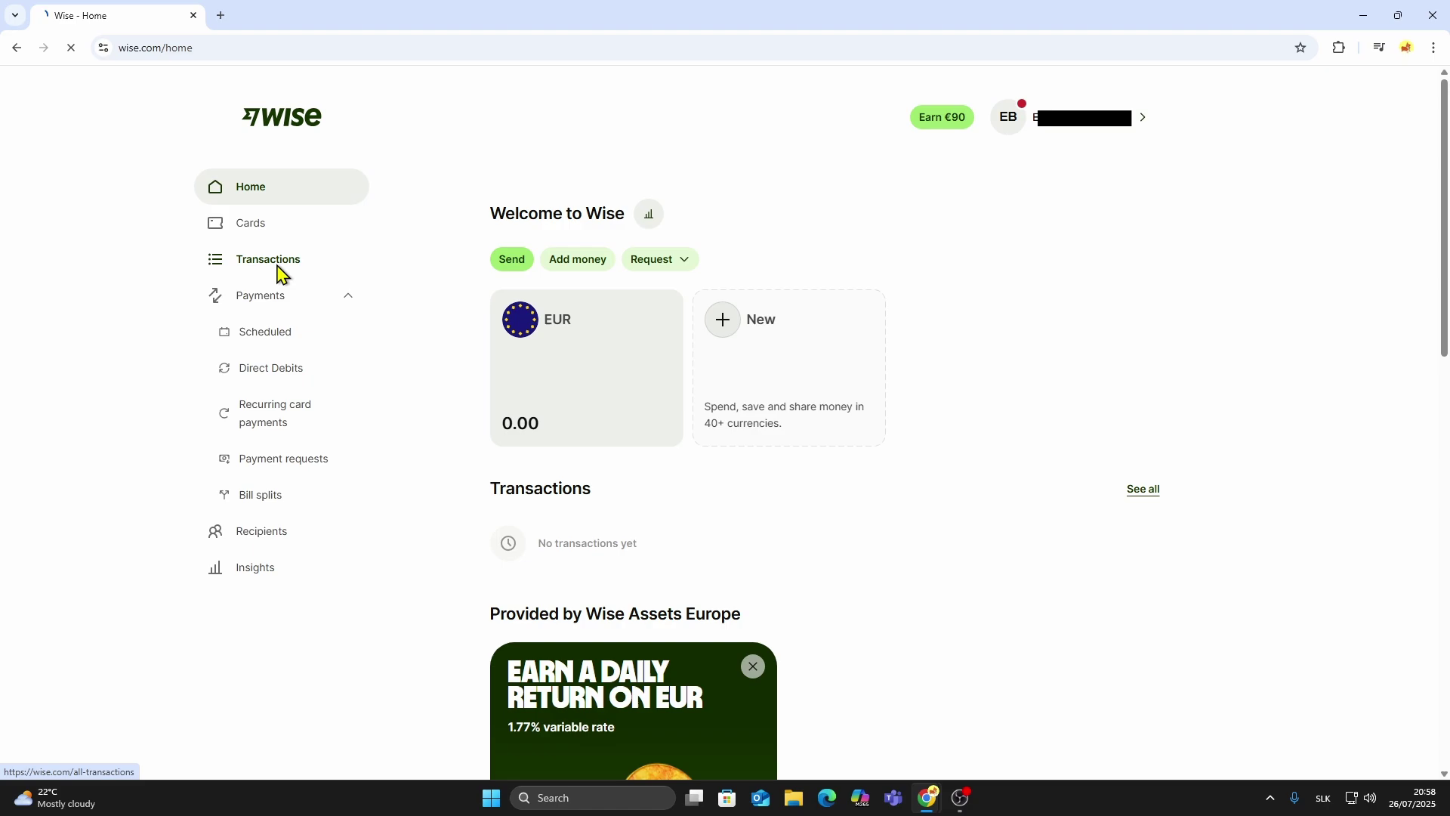
left_click(278, 272)
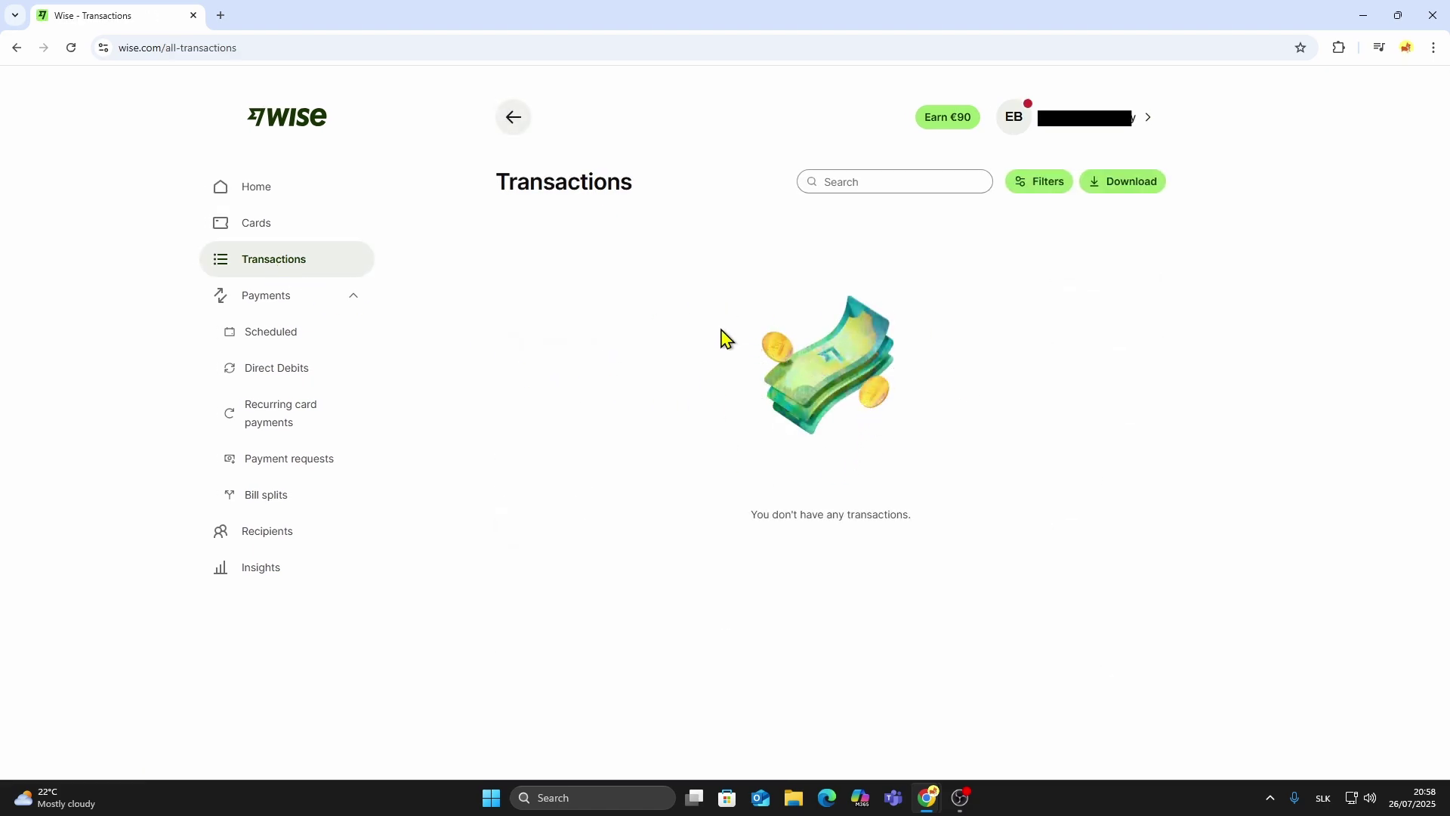
left_click(333, 160)
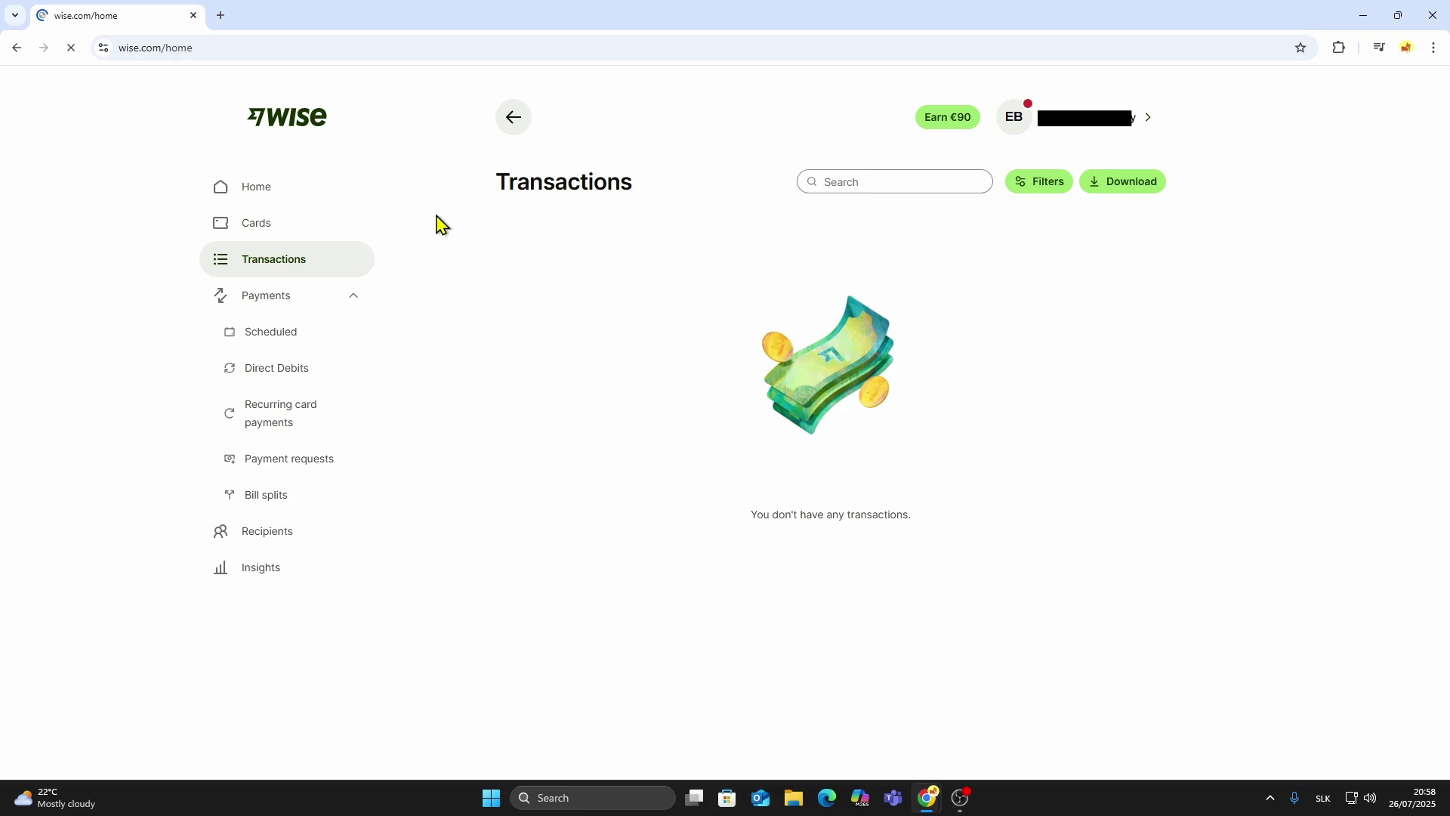